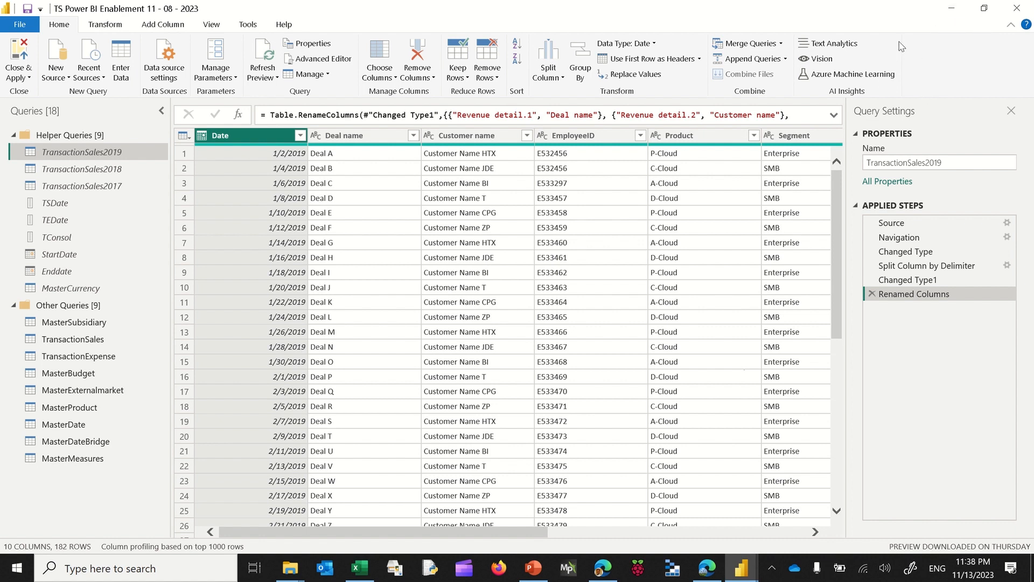
Switch to the browser and review the Transaction_revenue2120 SharePoint list, the Transaction_revenue_191817 Power Apps table and the dataflow's revenue query
mouse_move(731, 568)
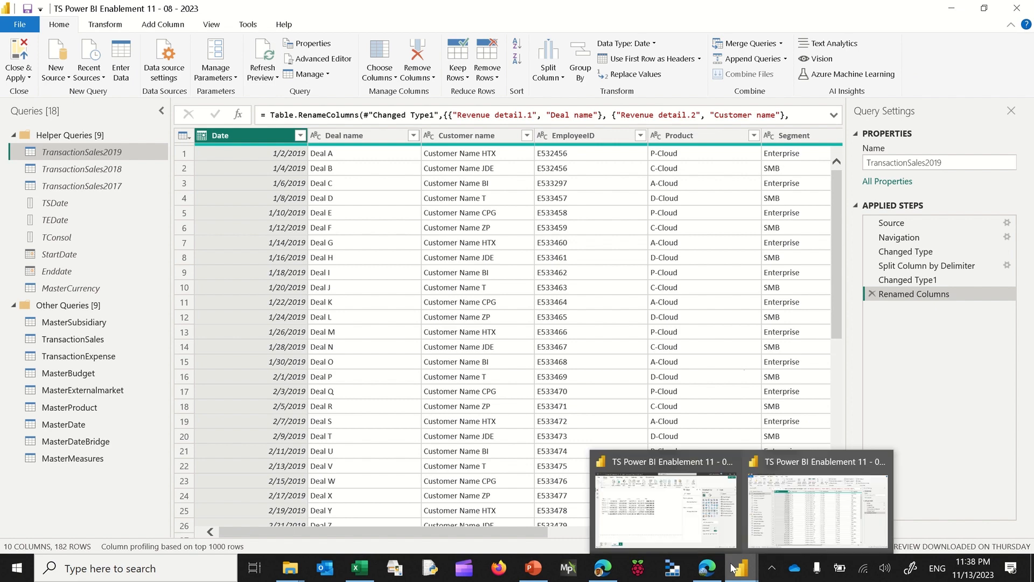
left_click(707, 569)
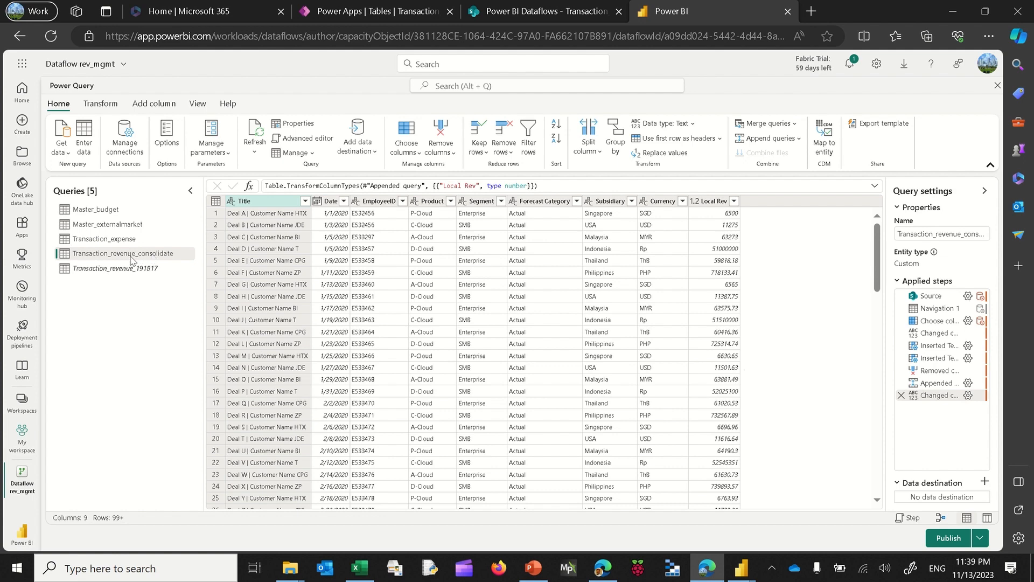
left_click(539, 11)
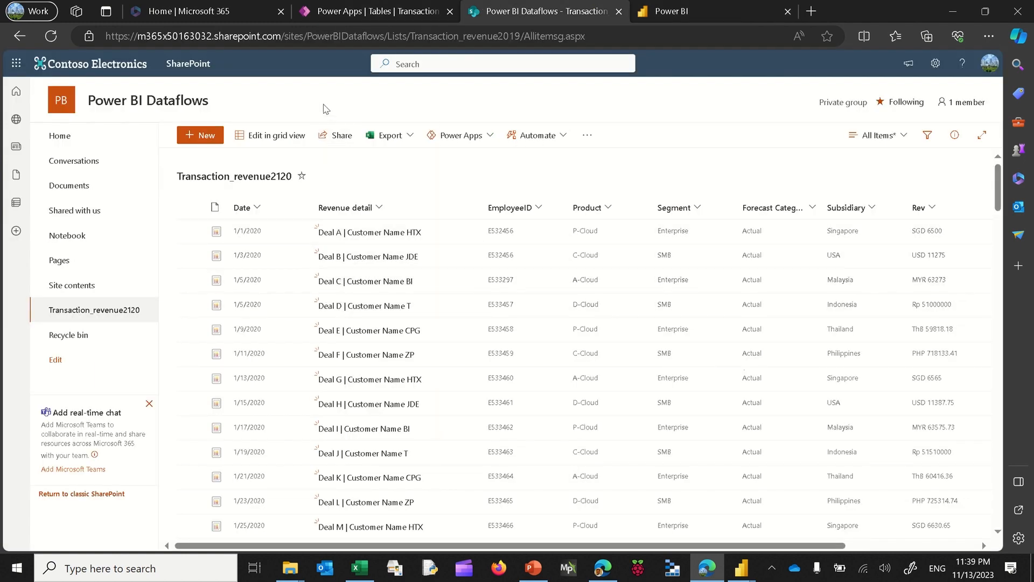
left_click(671, 14)
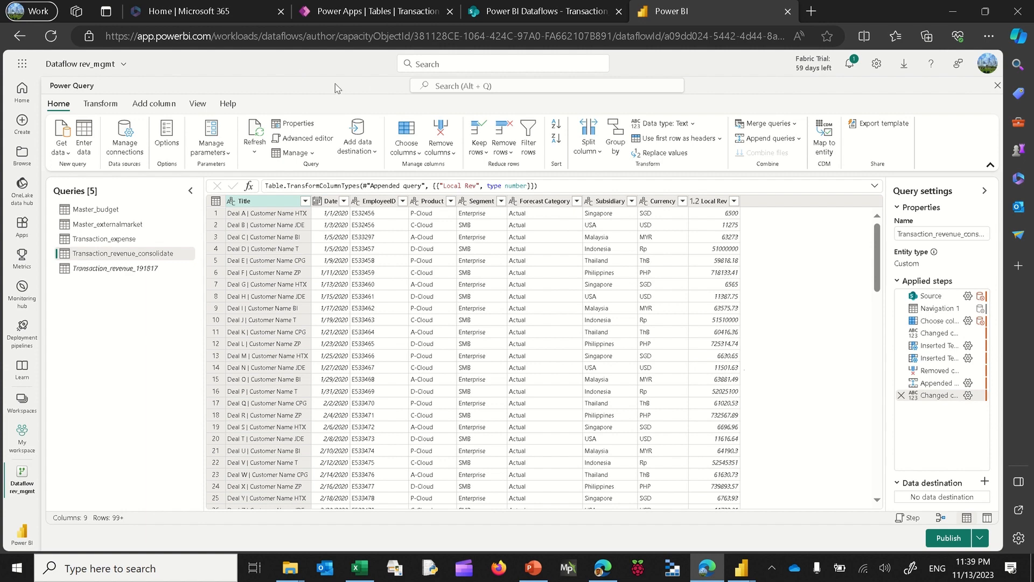
left_click(333, 14)
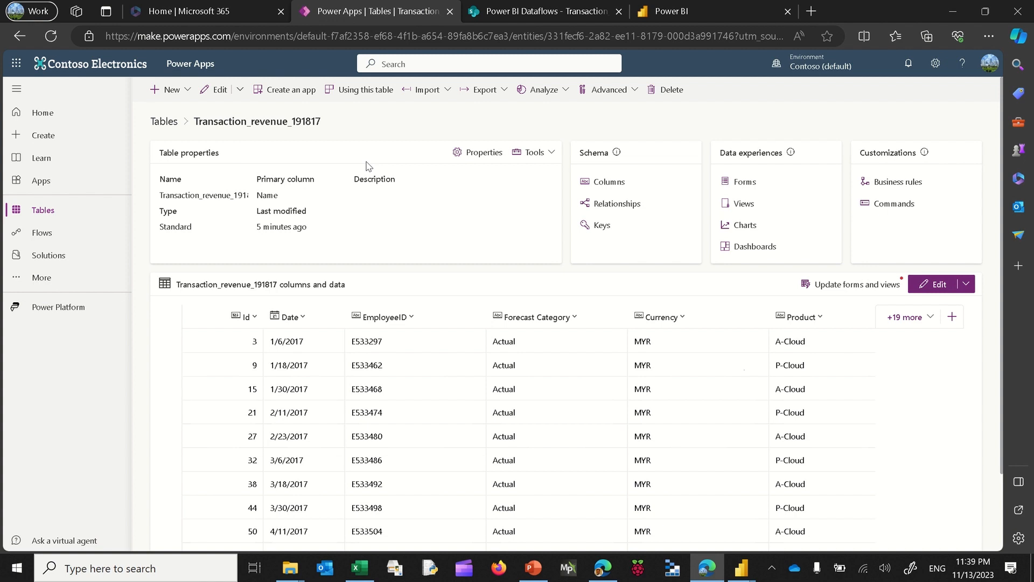
left_click(670, 12)
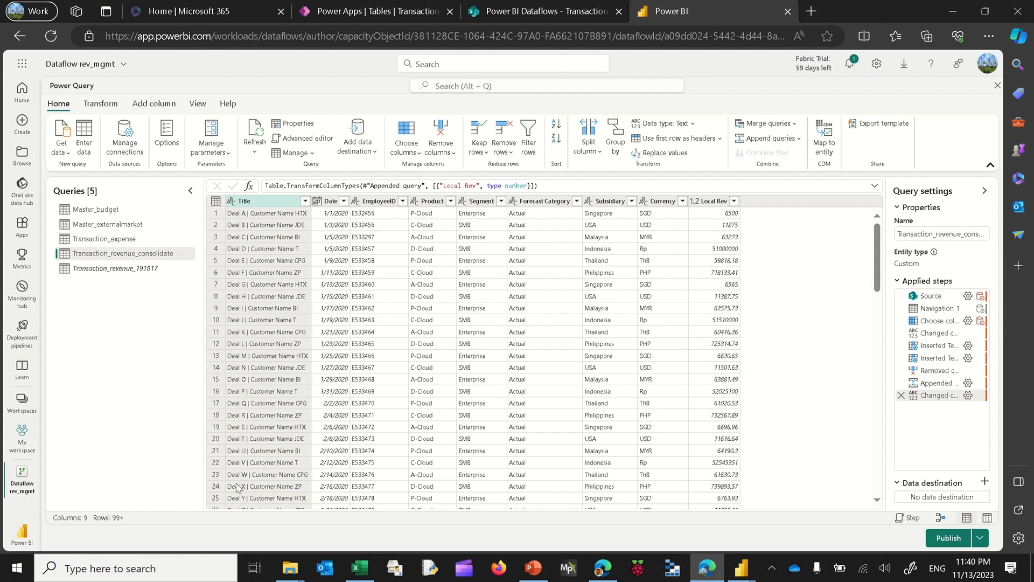
Switch to Excel and open a new blank workbook
left_click(358, 568)
right_click(359, 569)
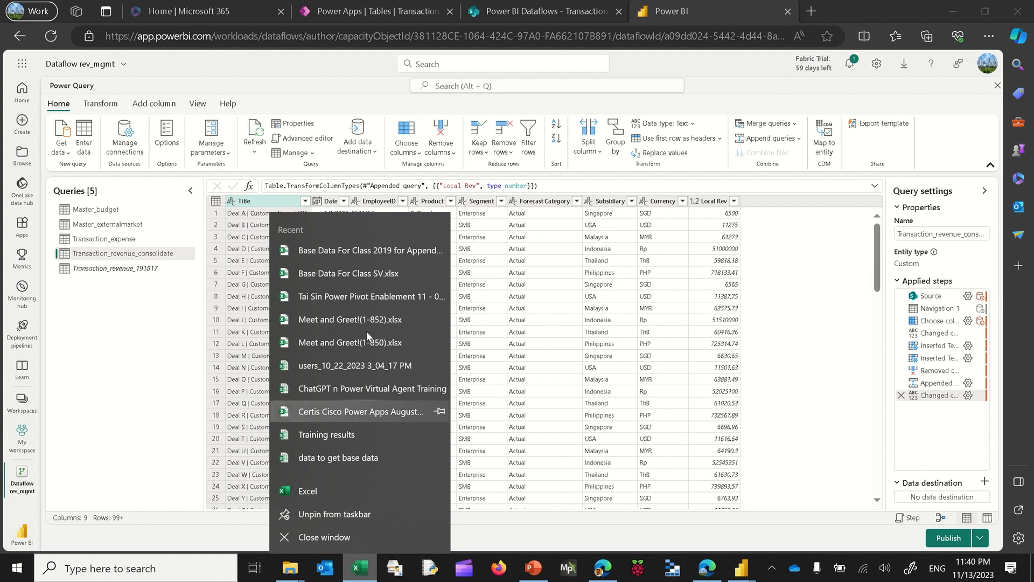
left_click(324, 492)
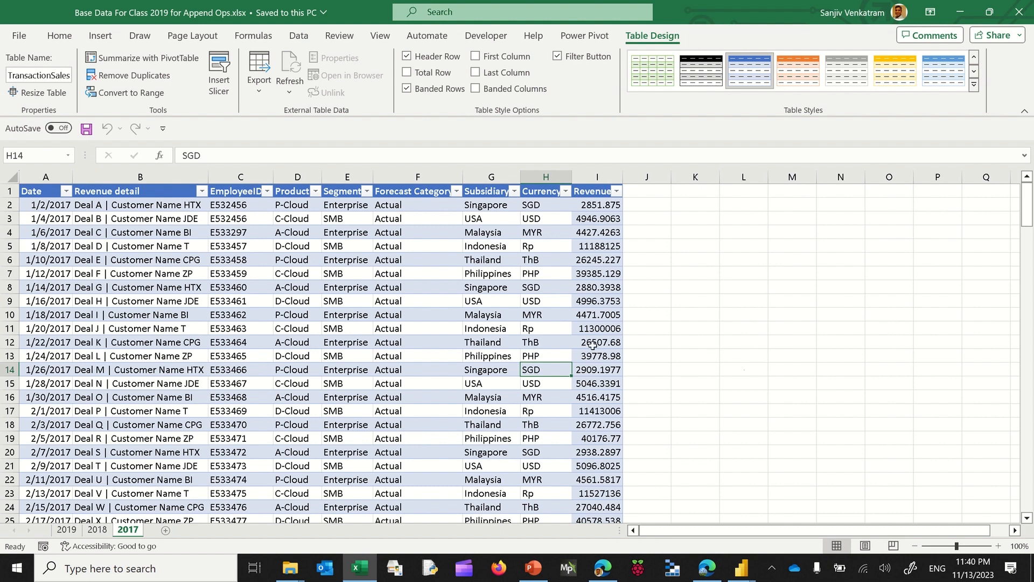
left_click(673, 357)
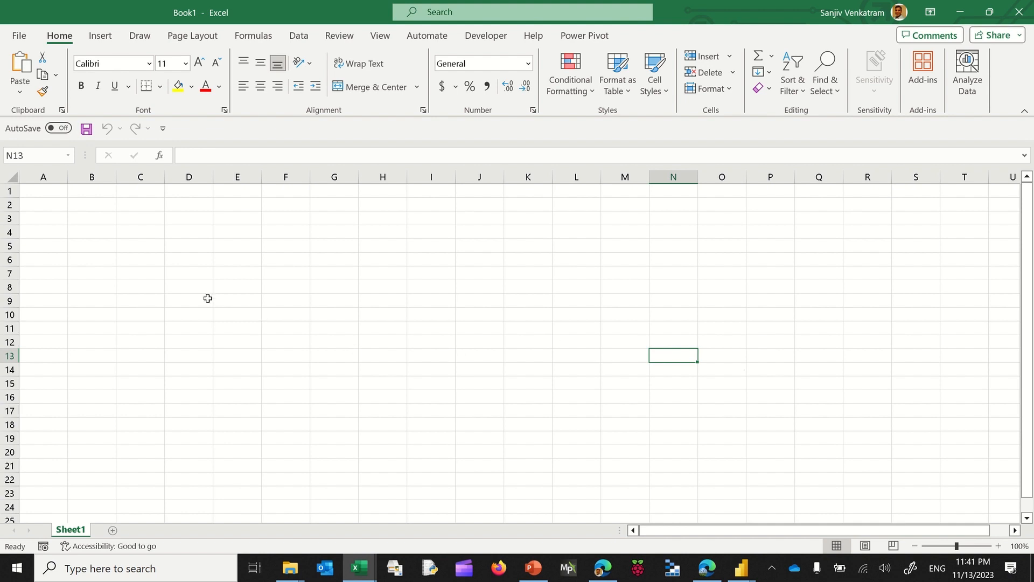
Enter "1. Extract the dates (columns) from our transaction tables as a linked query" in cell A1
left_click(43, 192)
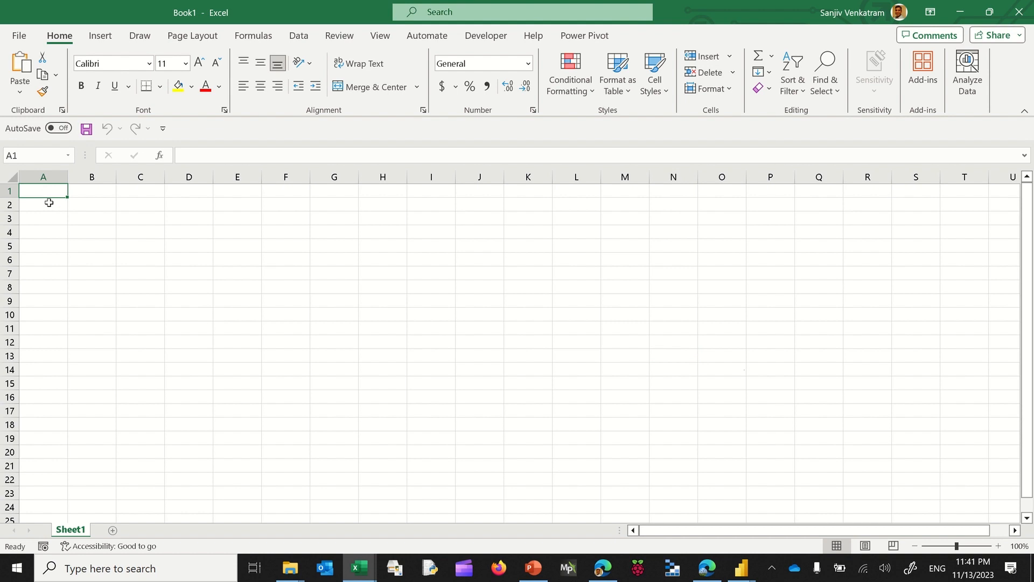
type("1. Extract the ")
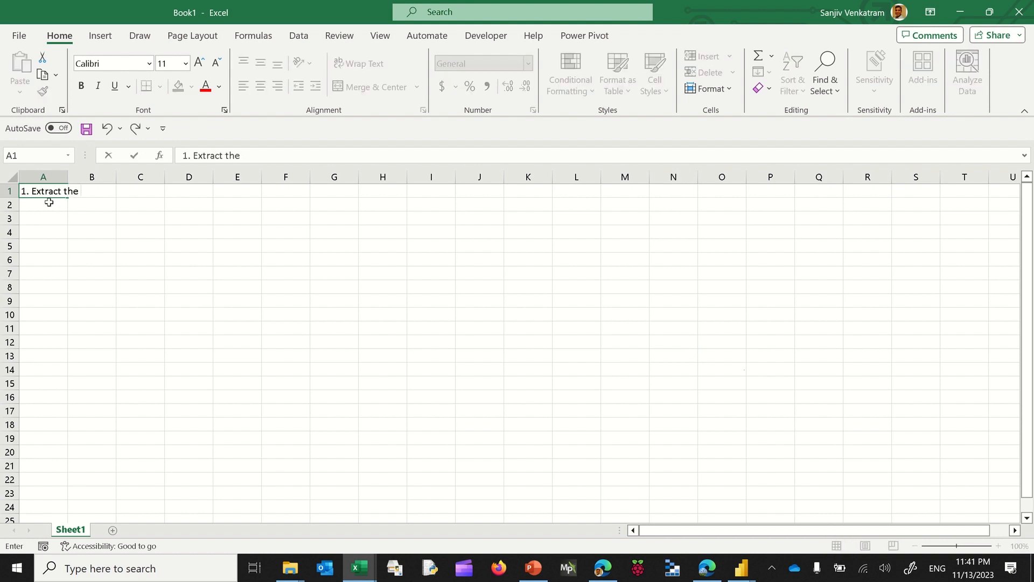
type("dates (columns")
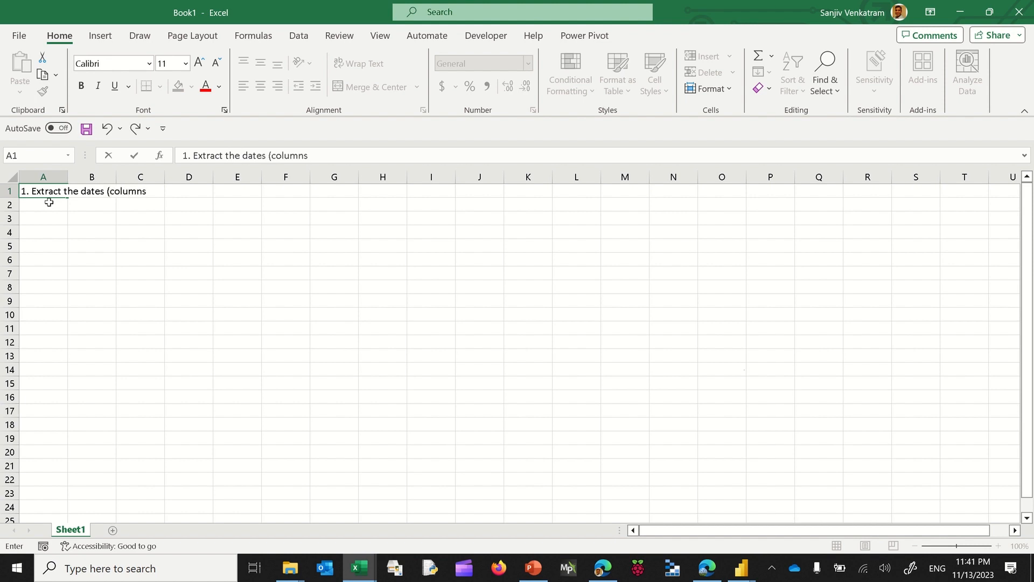
type(") from our transact")
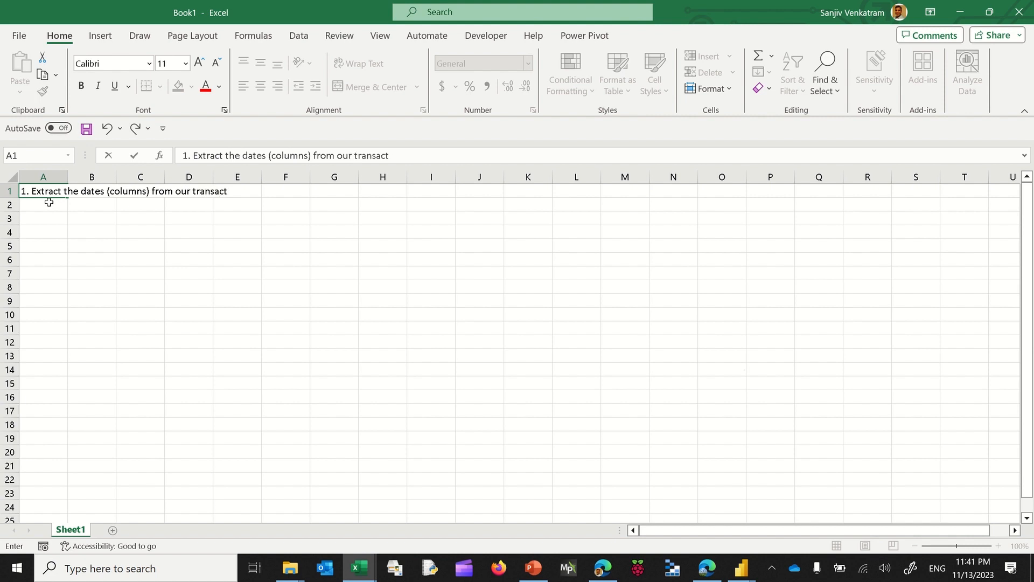
type("ion tables as")
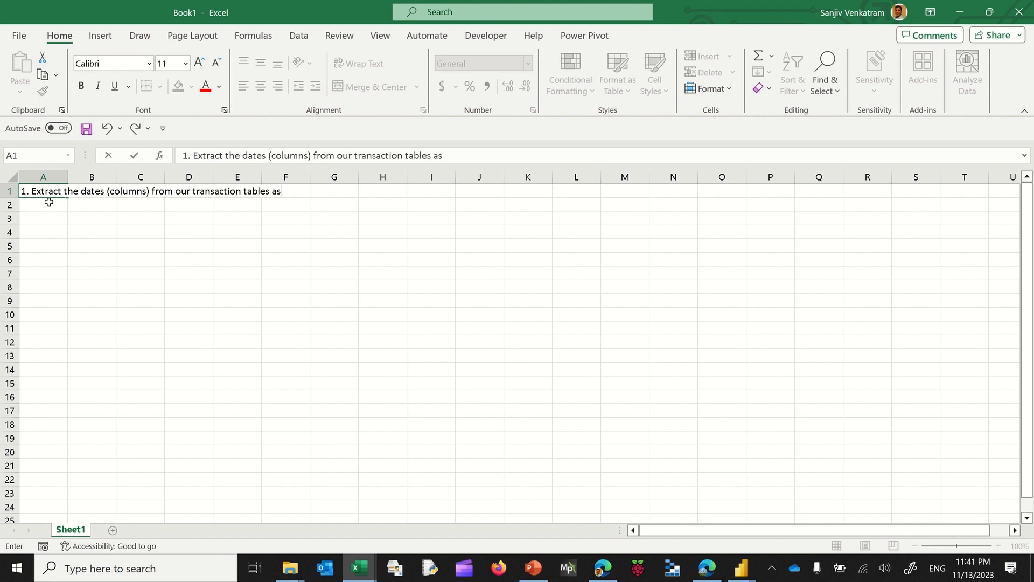
type(" a linked query")
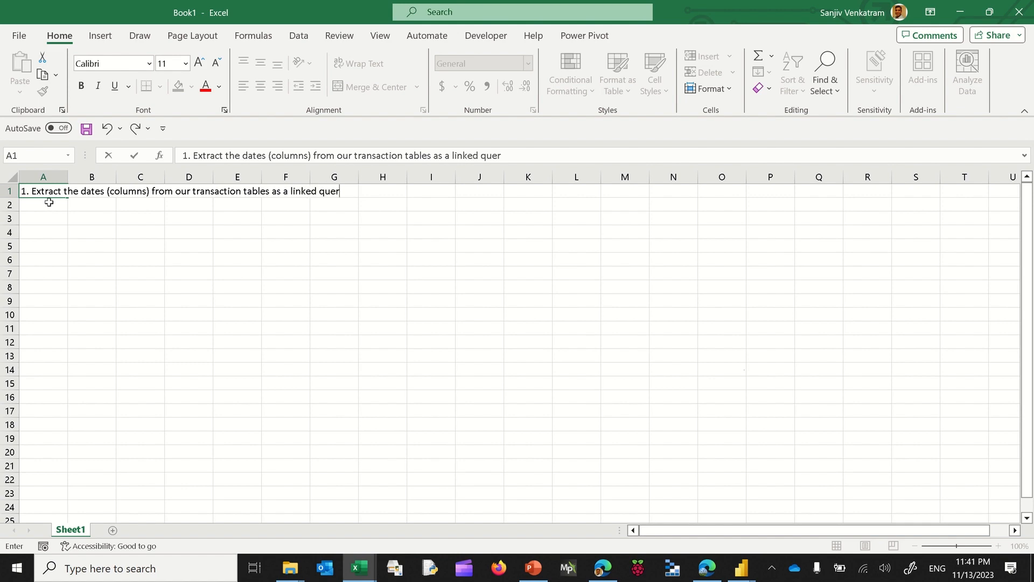
key("Return")
Back in the browser's Power BI dataflow, add the Date column of Transaction_revenue_consolidate as a new query named TRDates
left_click(707, 566)
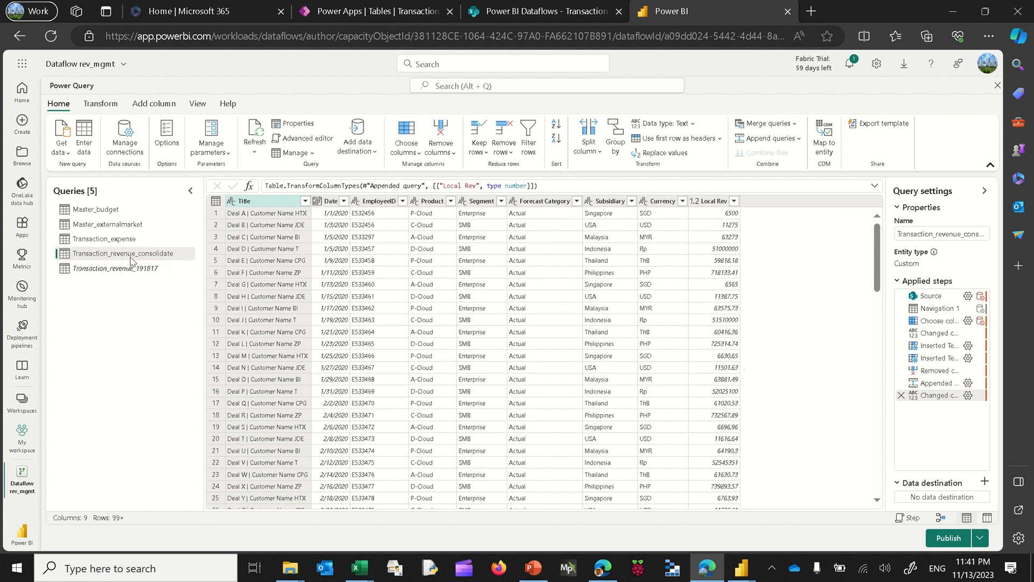
left_click(330, 200)
right_click(331, 203)
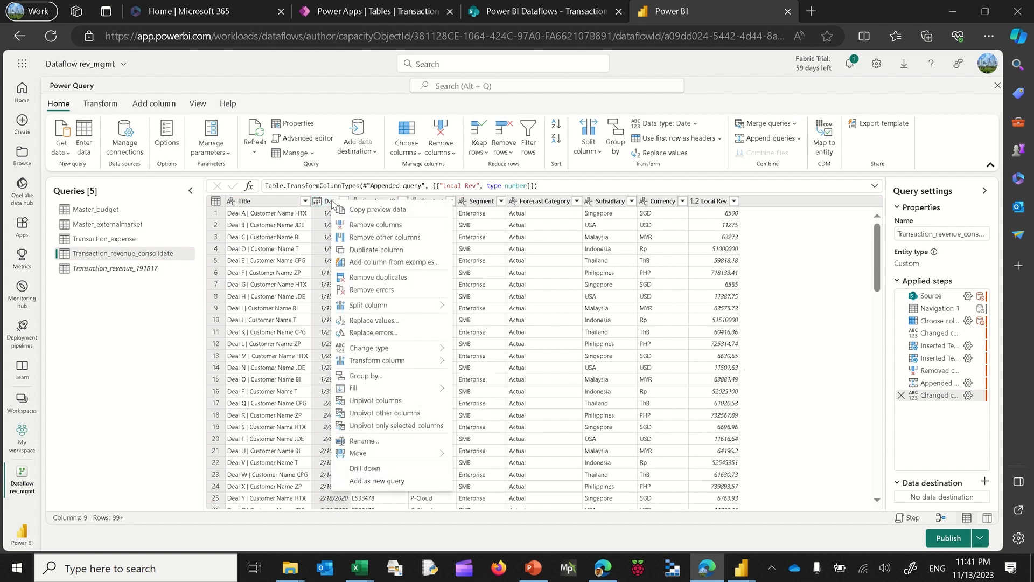
left_click(391, 481)
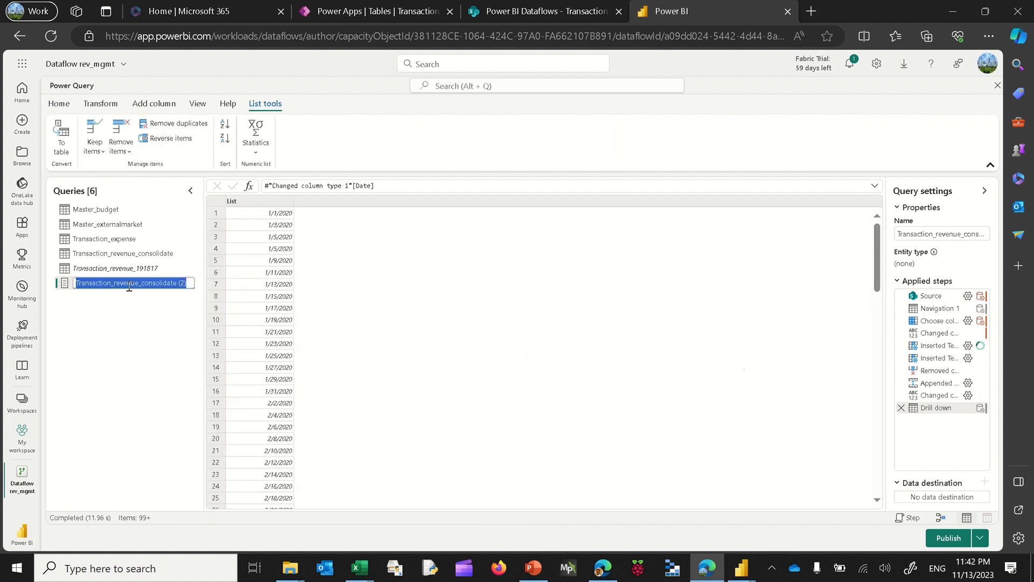
type("T")
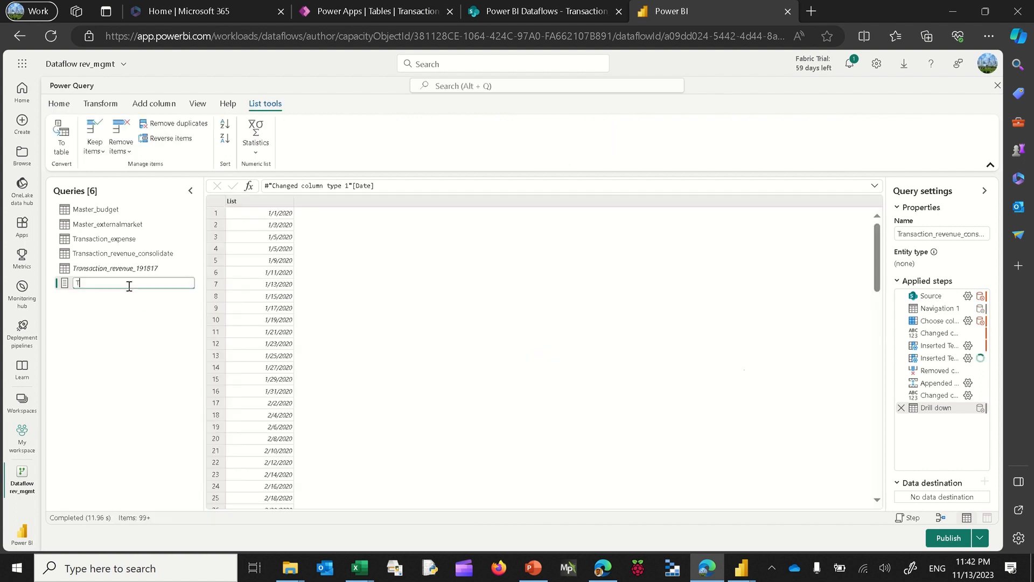
type("RDates")
key("Escape")
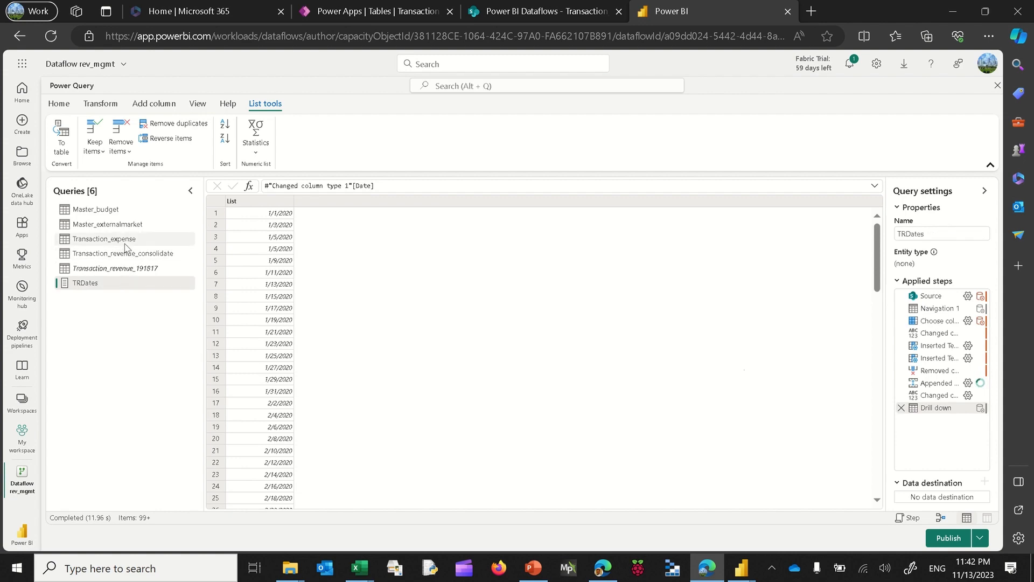
Add the Date column of Transaction_expense as a new query and rename it TEDates
left_click(125, 240)
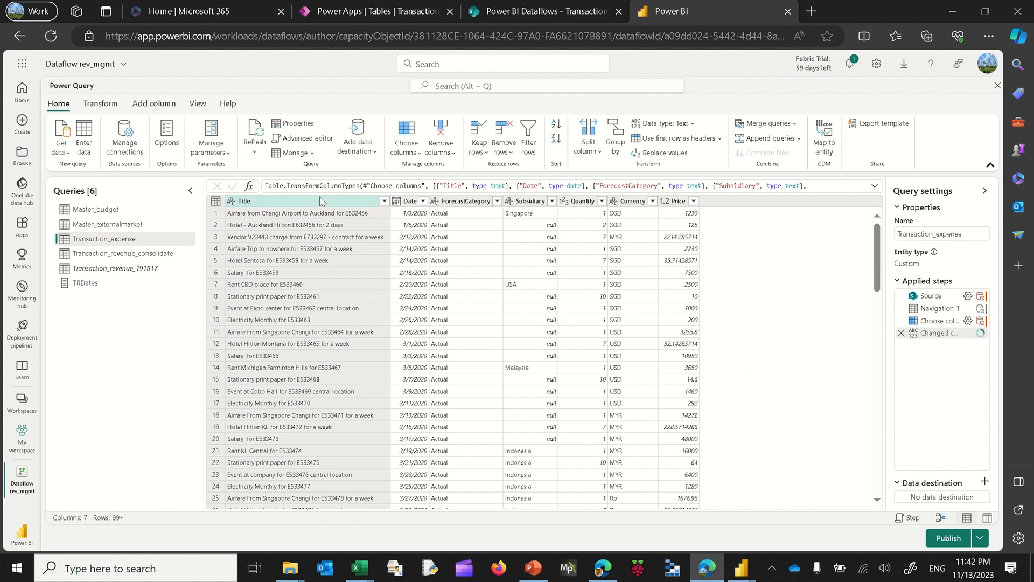
right_click(413, 204)
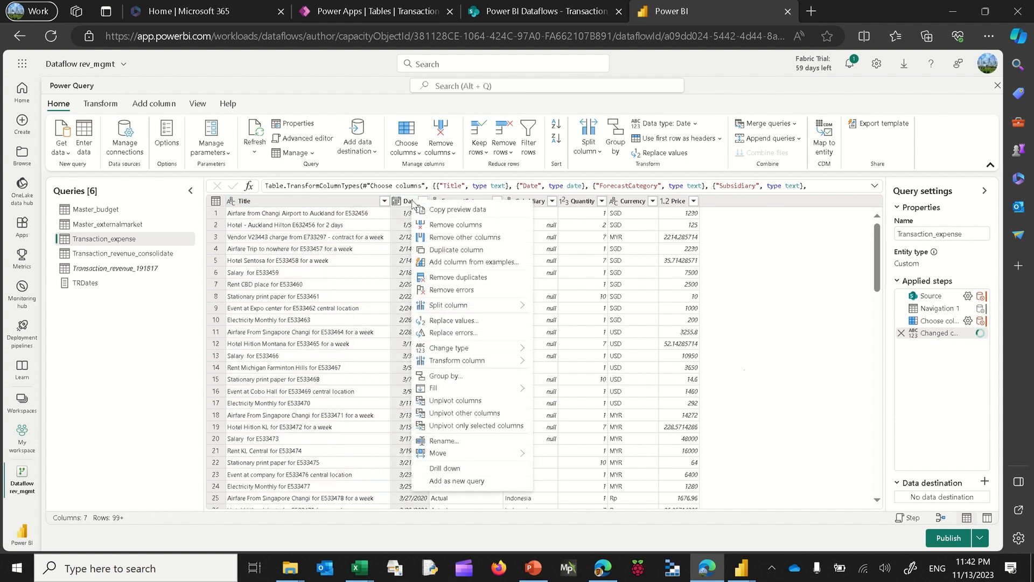
left_click(458, 481)
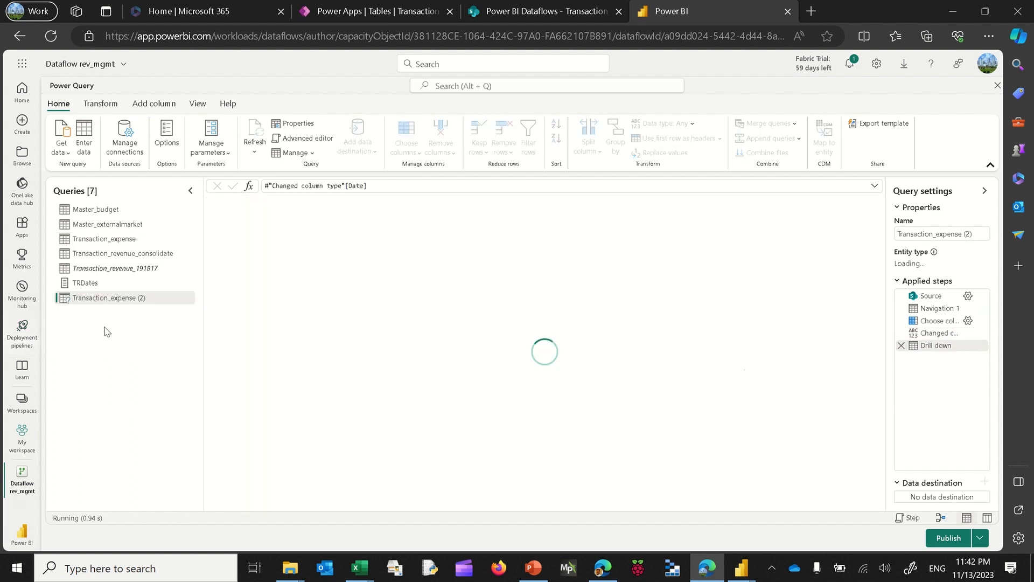
double_click(114, 300)
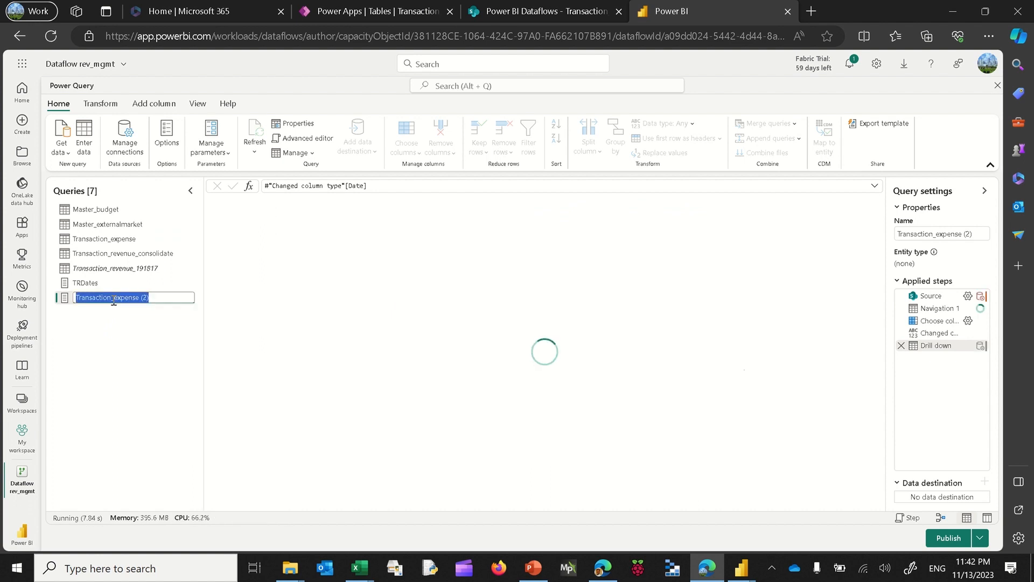
type("TEDates")
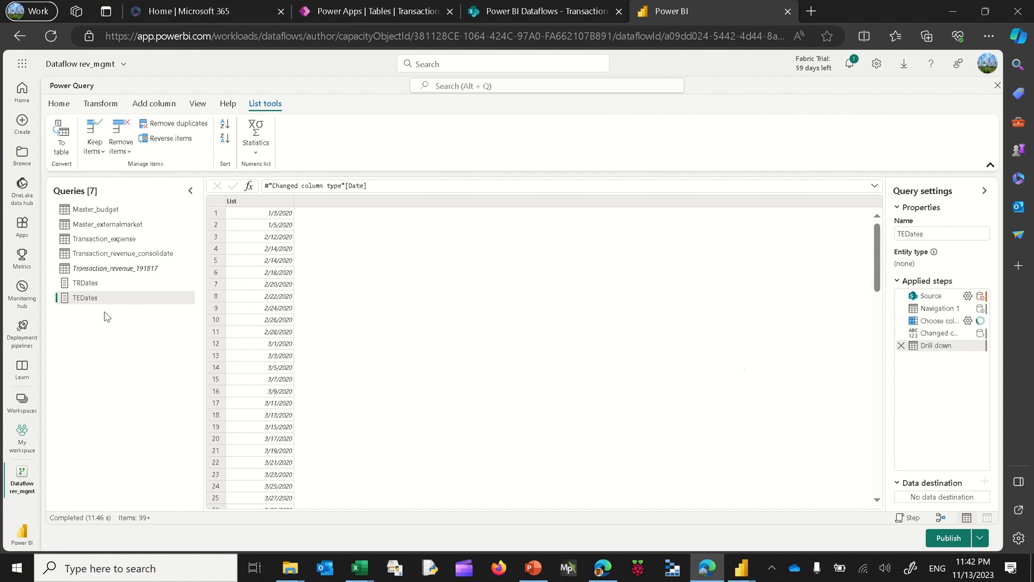
Create a blank query without a data gateway and rename it TConsol
right_click(72, 328)
mouse_move(139, 351)
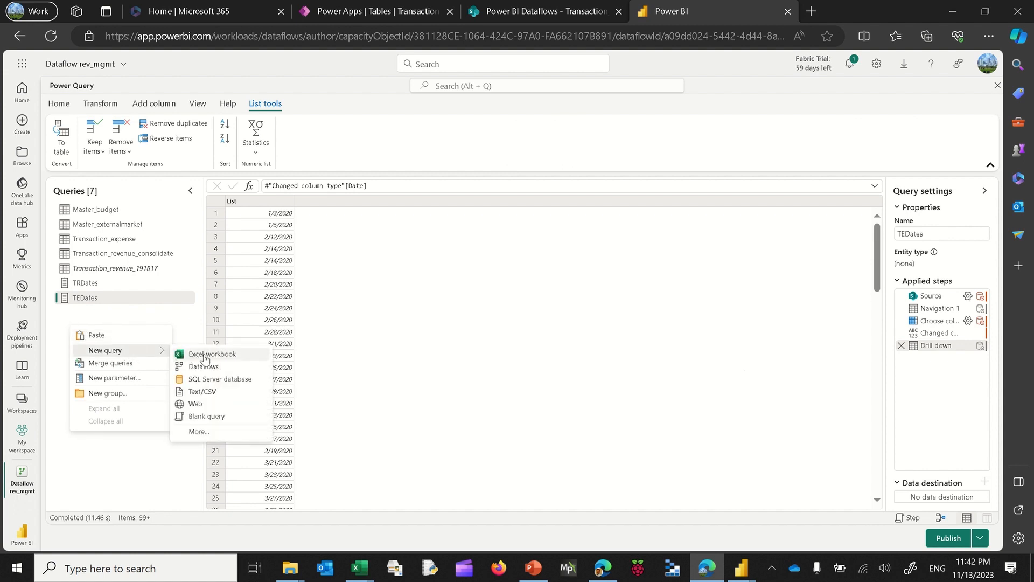
left_click(203, 413)
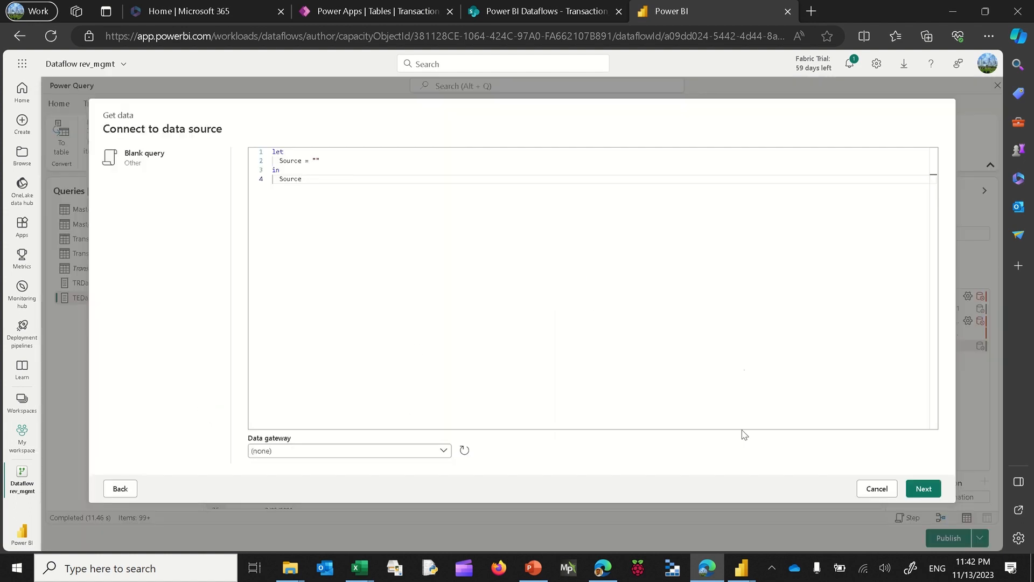
left_click(921, 488)
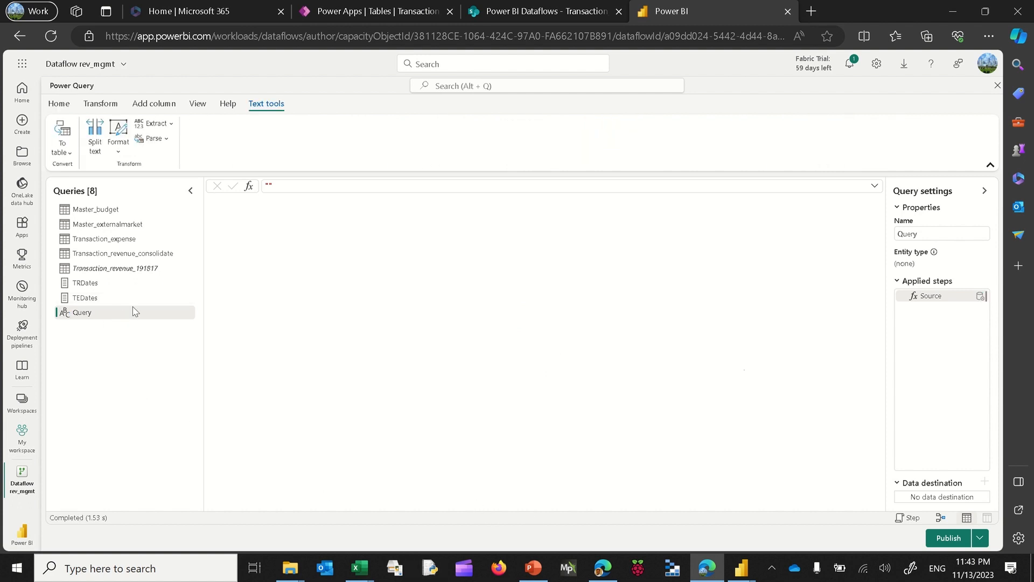
double_click(118, 315)
type("T")
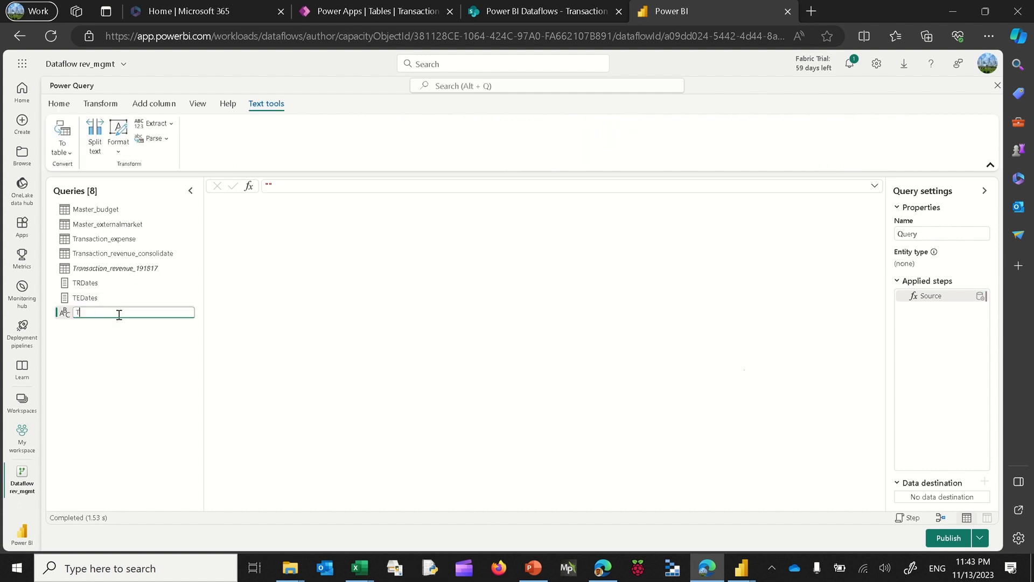
type("Consul")
type("t")
key("Return")
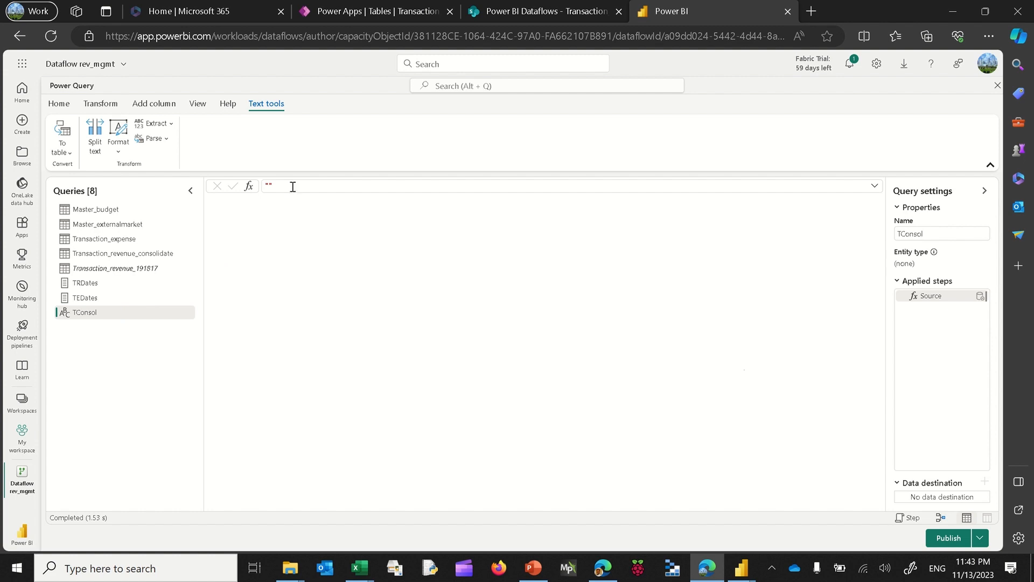
Replace the TConsol source formula with List.Combine({TRDates,TEDates}) to merge both date lists
key("BackSpace")
key("BackSpace")
type("List.Combine")
type("({")
type("TRDates,TEDates")
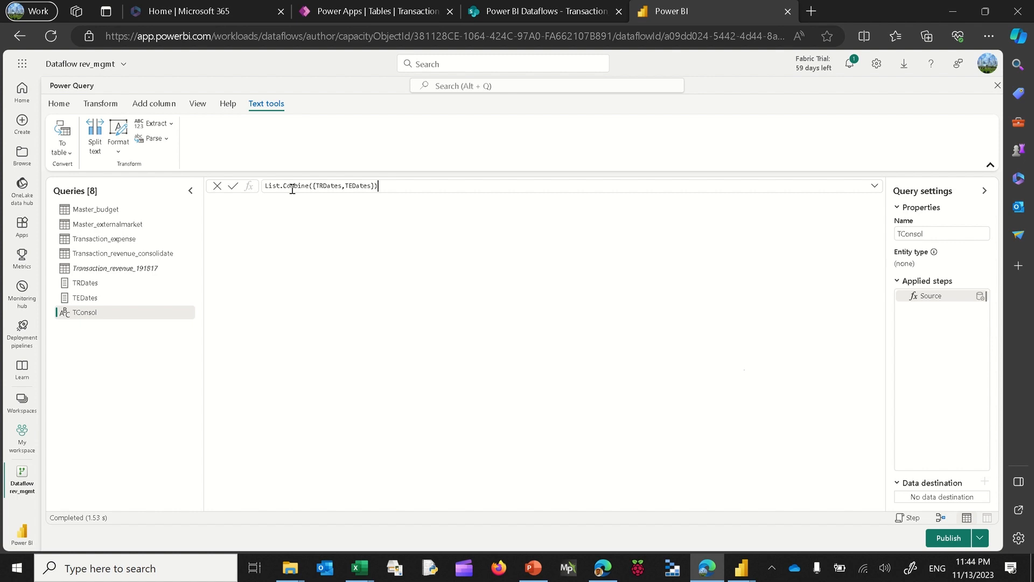
key("Return")
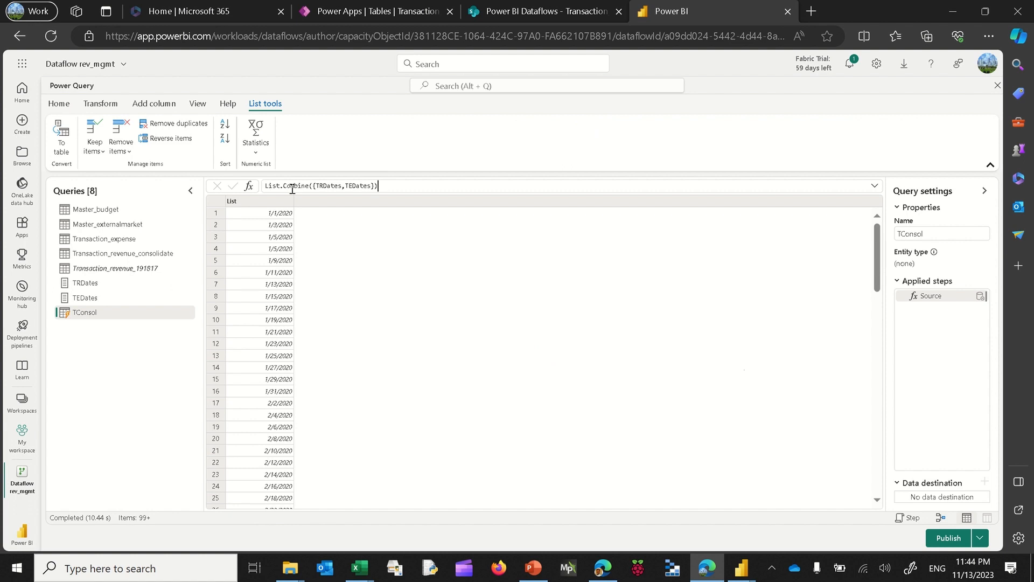
Switch to the Book1 workbook in Excel and enter "2. Consolidated the dates from the revenue and expense lists." in cell A2
left_click(59, 104)
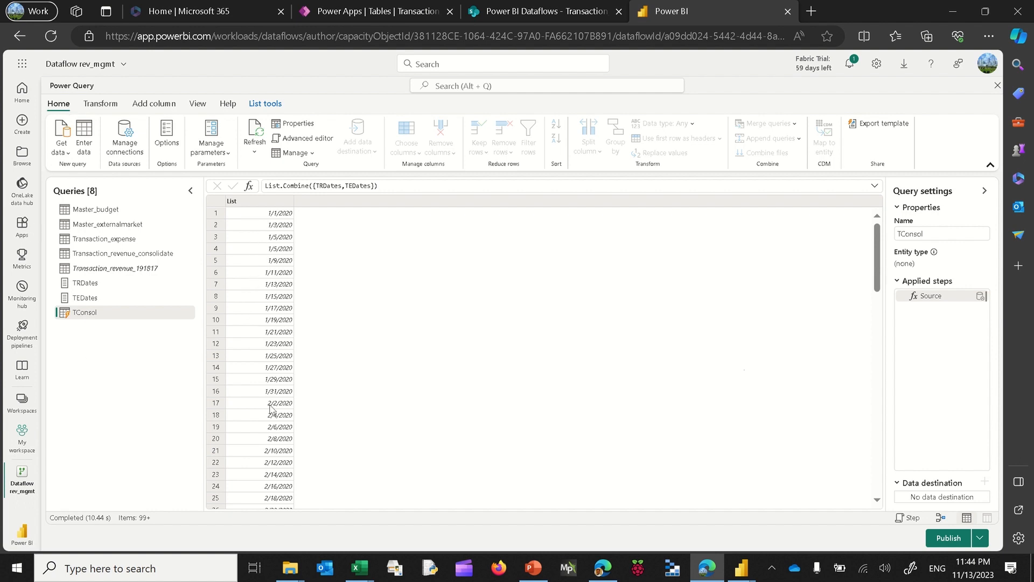
left_click(359, 576)
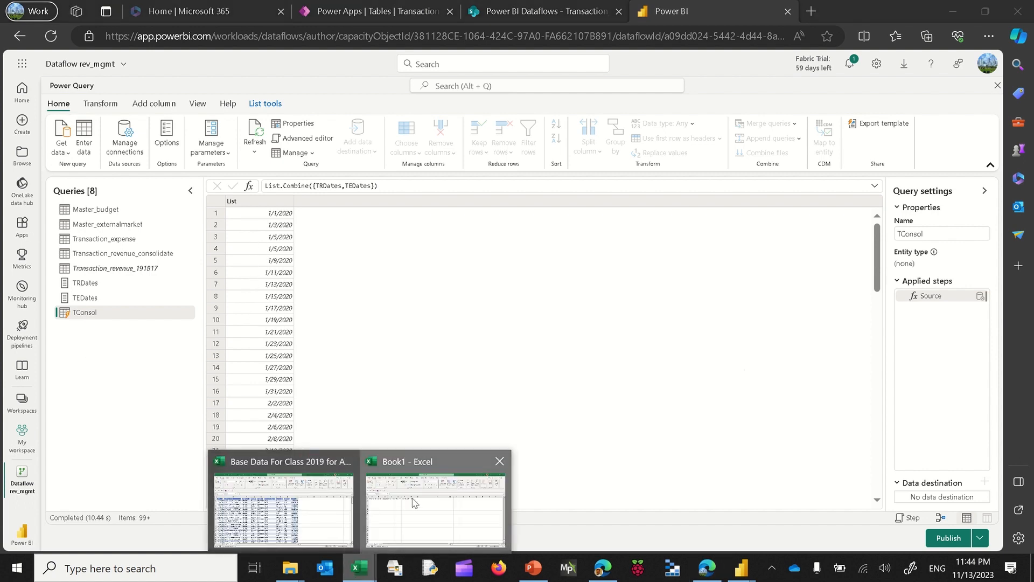
left_click(411, 500)
left_click(41, 192)
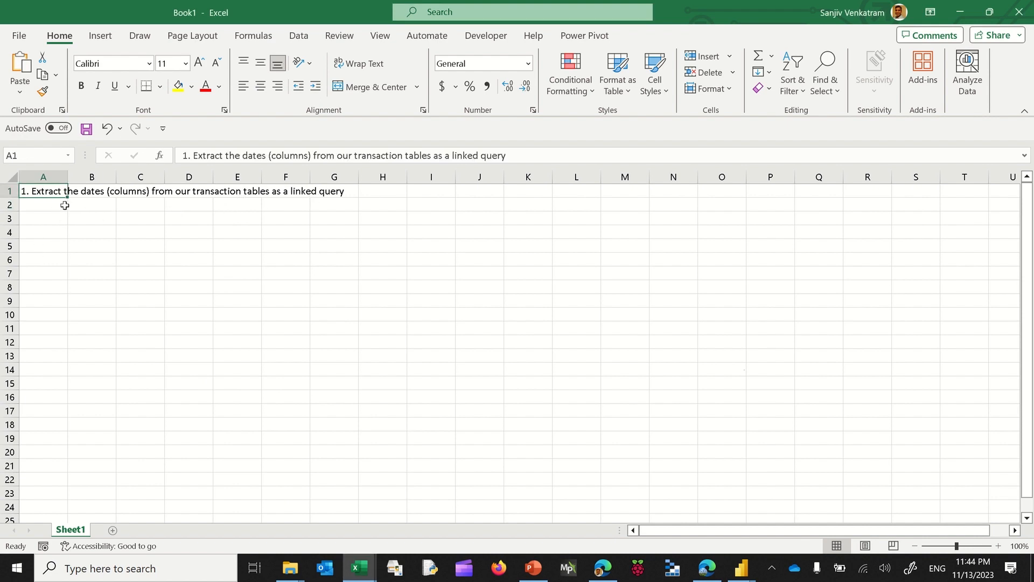
left_click(47, 205)
type("2.")
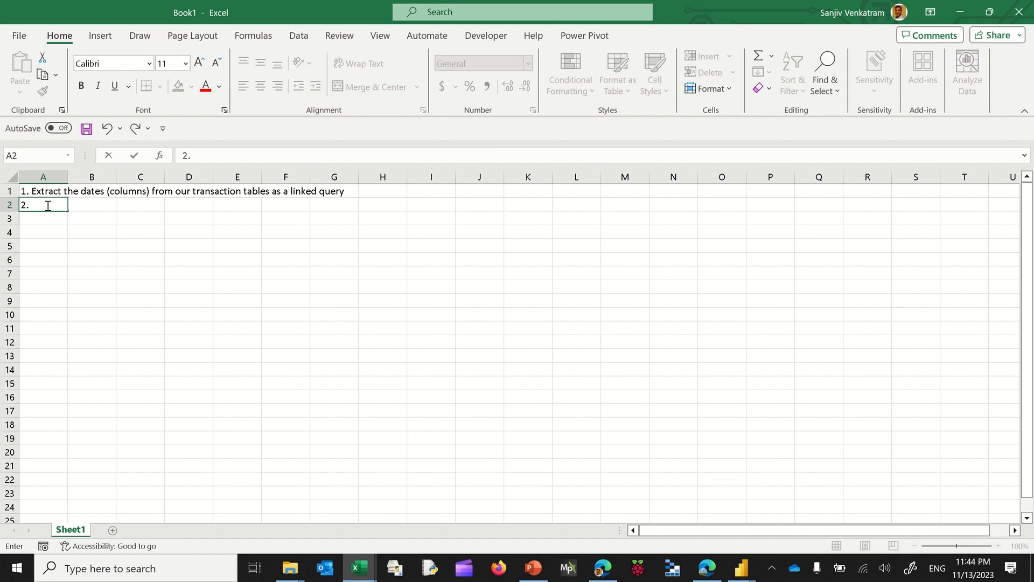
type(" I")
key("BackSpace")
type("Dim")
key("BackSpace")
key("BackSpace")
key("BackSpace")
type("Com")
key("BackSpace")
type("nsolidated")
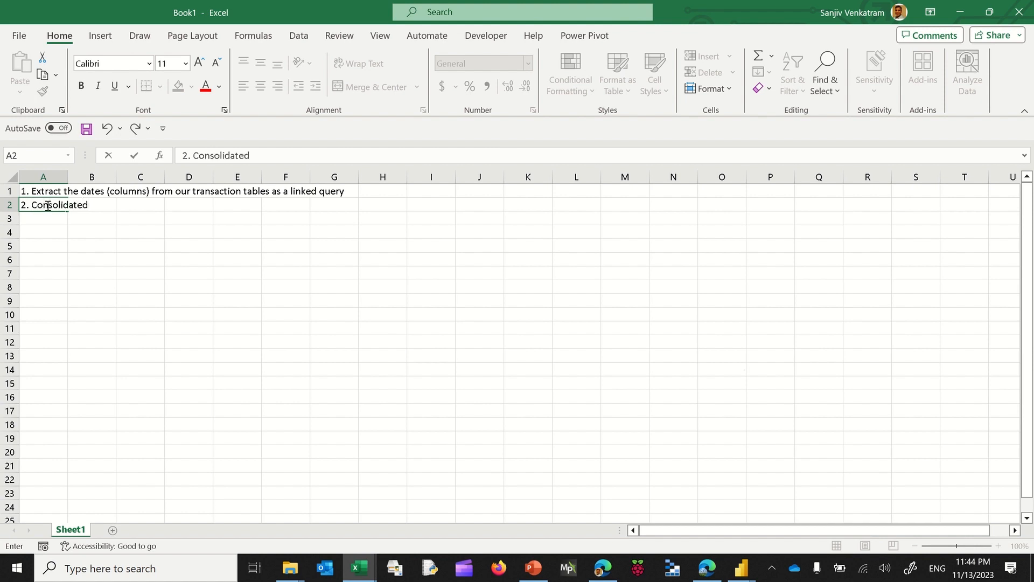
type(" the dates from the revenu")
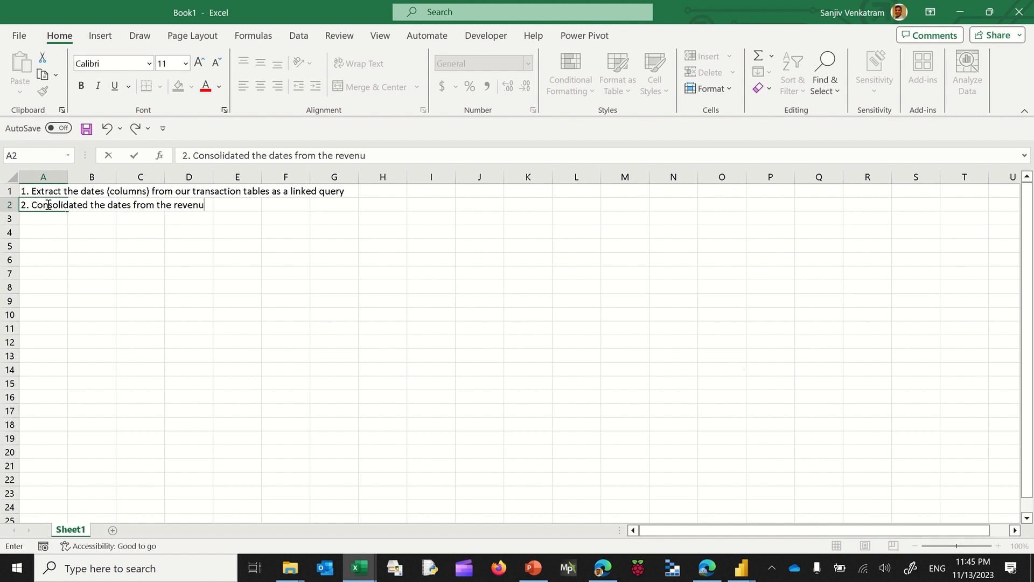
type("e and expen")
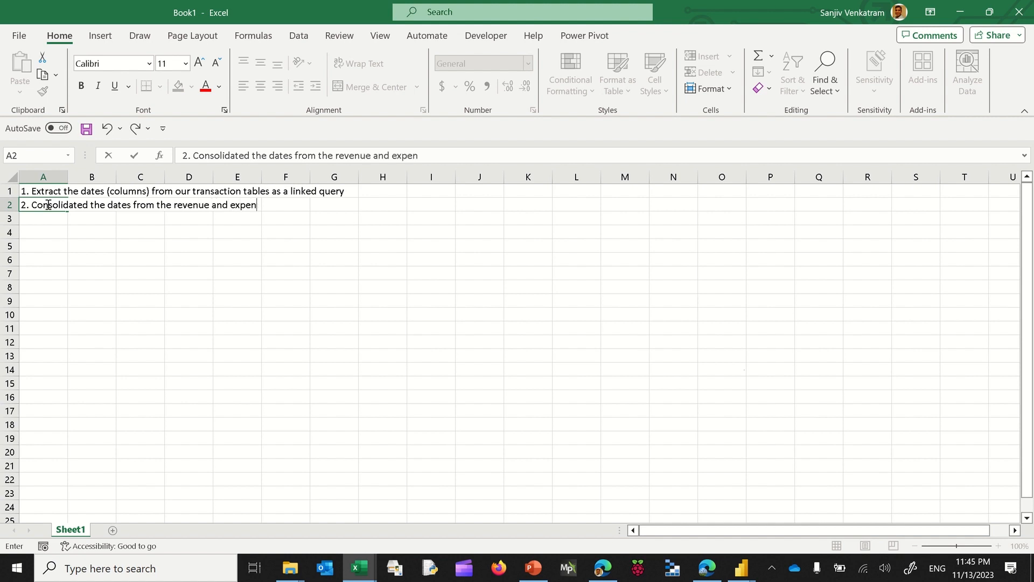
type("se lists.")
key("Return")
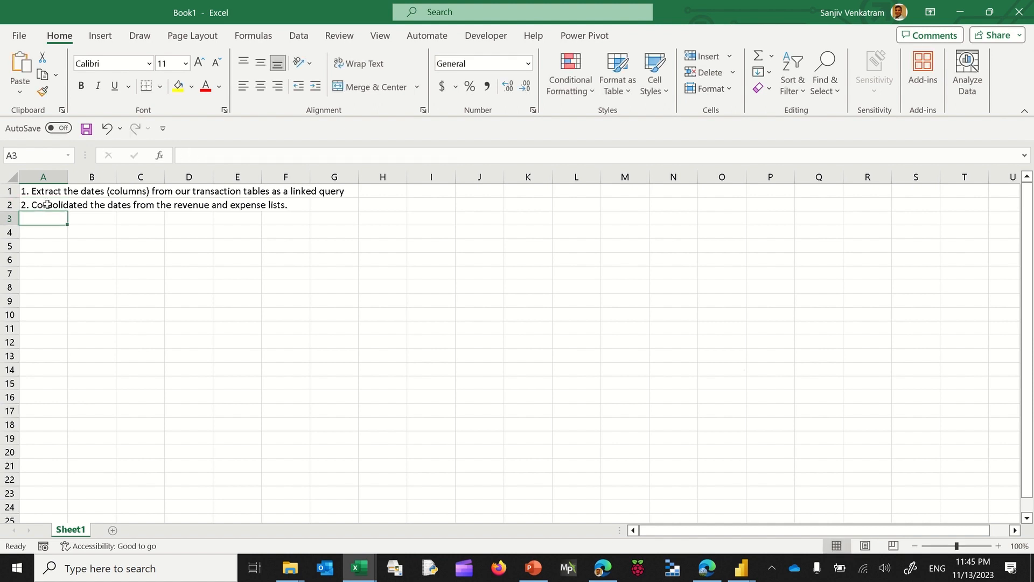
Append "/ List" to the end of the first procedure note in cell A1
key("Up")
key("Up")
left_click(532, 159)
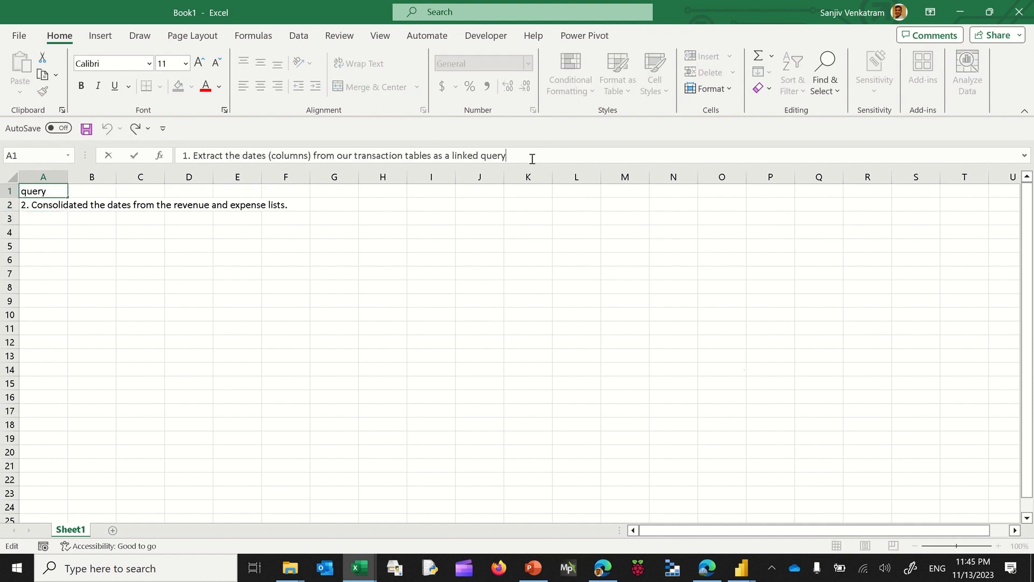
type("./ List")
key("Return")
Fill cells A1 and A2 with the standard green colour to mark both procedure notes
key("Up")
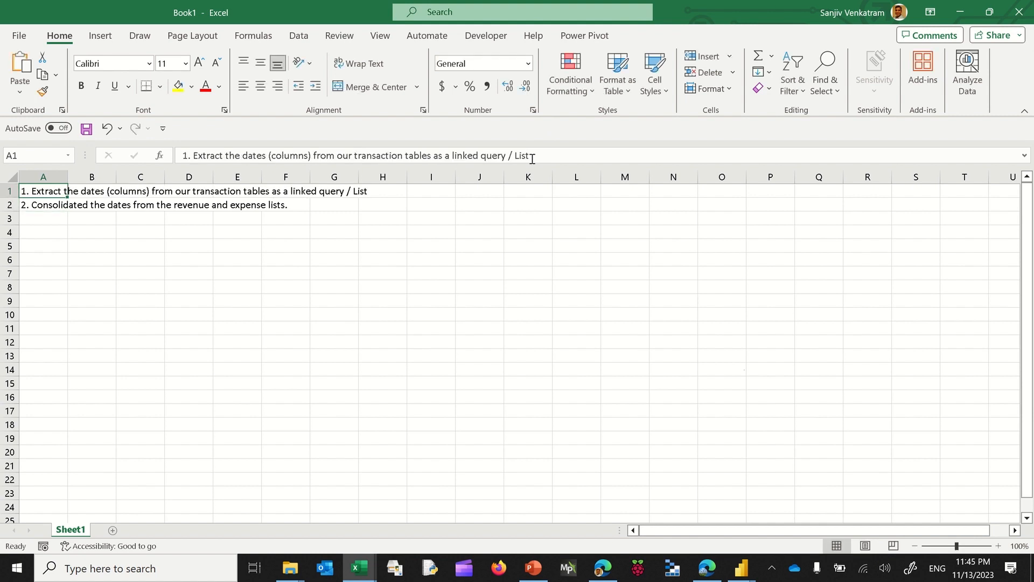
key("shift+Down")
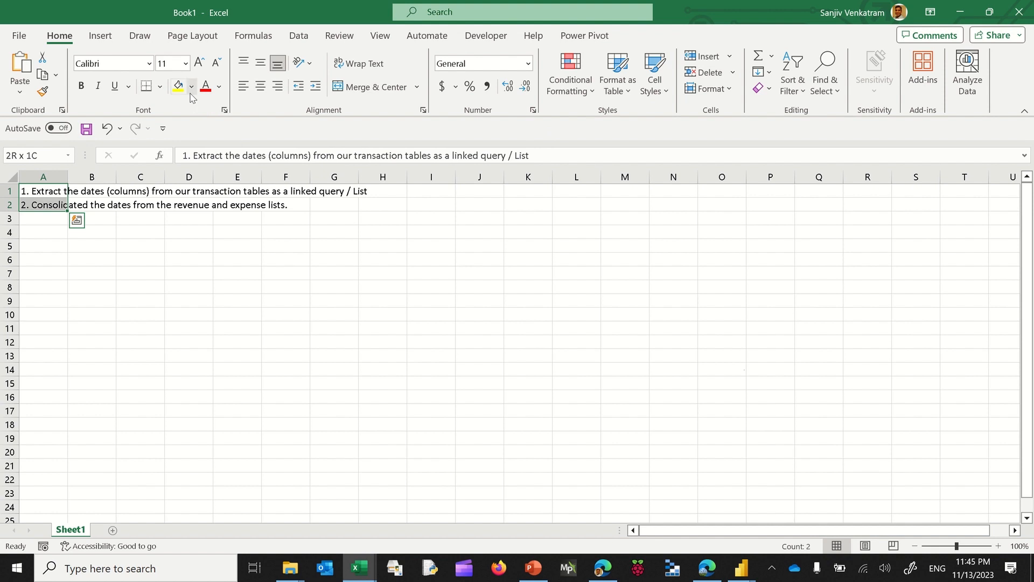
left_click(191, 90)
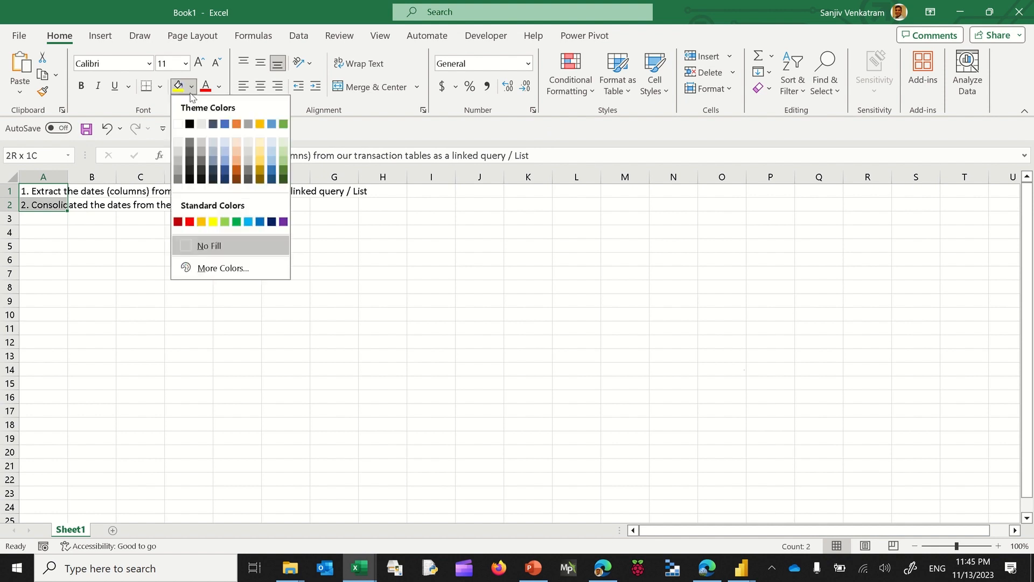
left_click(236, 222)
left_click(229, 231)
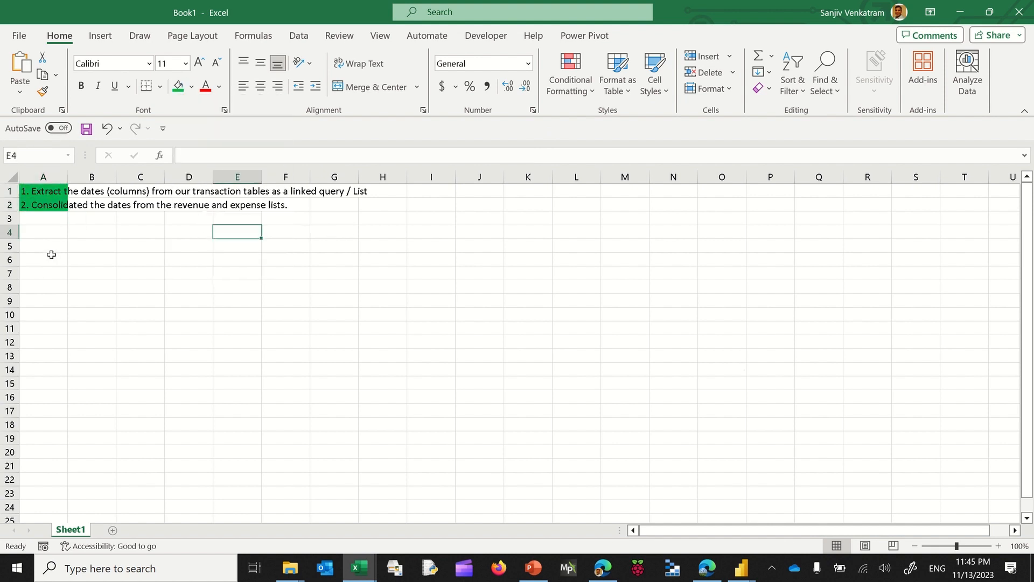
Enter "3. Extract the start date and the end date from the consolidated list." in cell A3
left_click(36, 220)
type("3.")
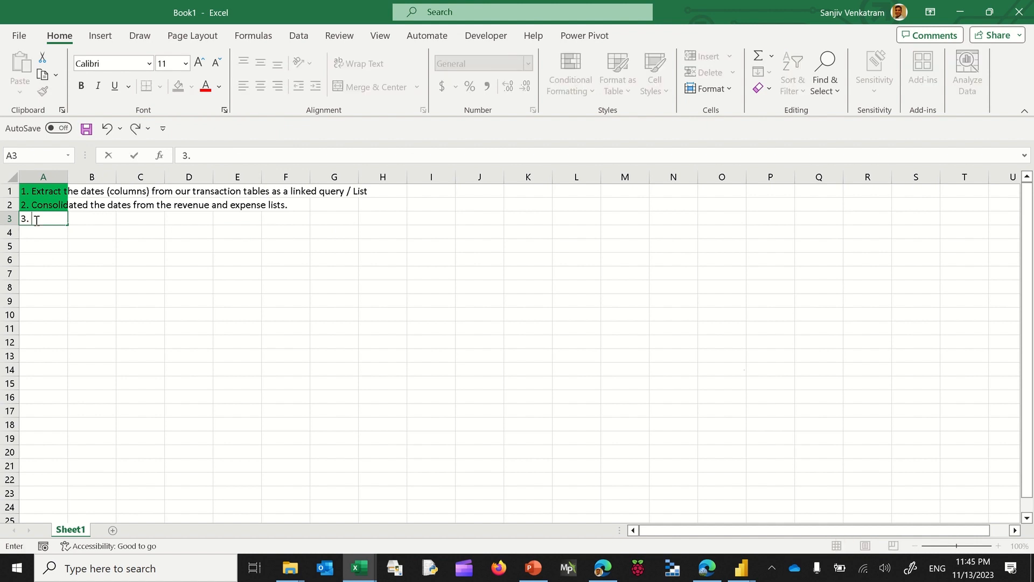
type(" Extract the start")
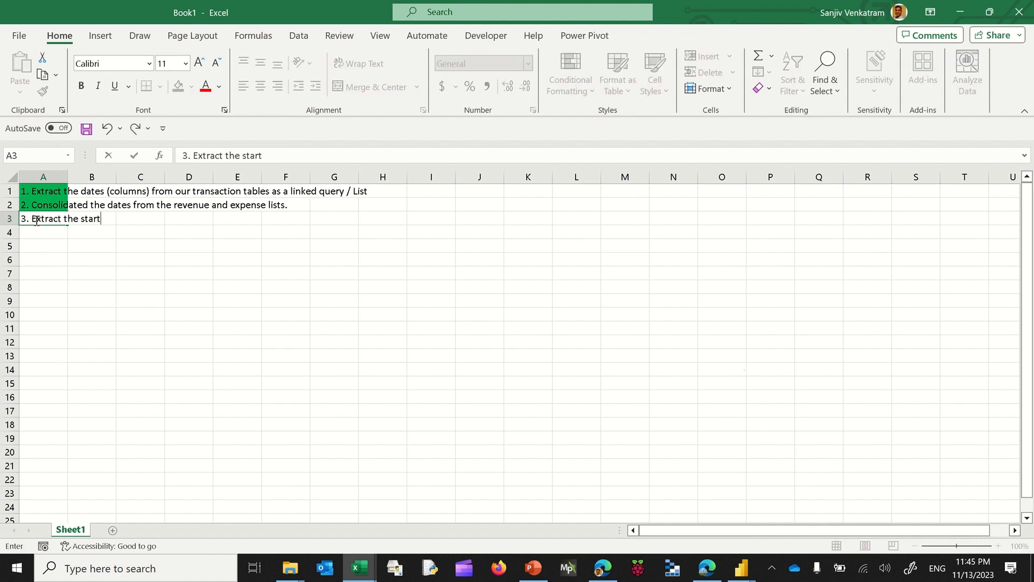
type(" date and the end")
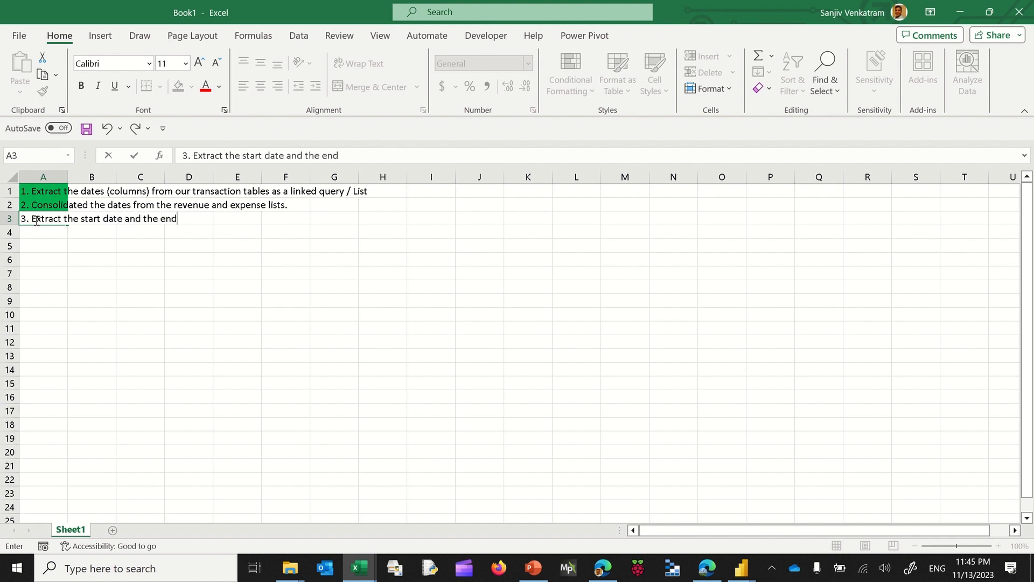
type(" date")
type(" from the consi")
key("BackSpace")
key("BackSpace")
key("BackSpace")
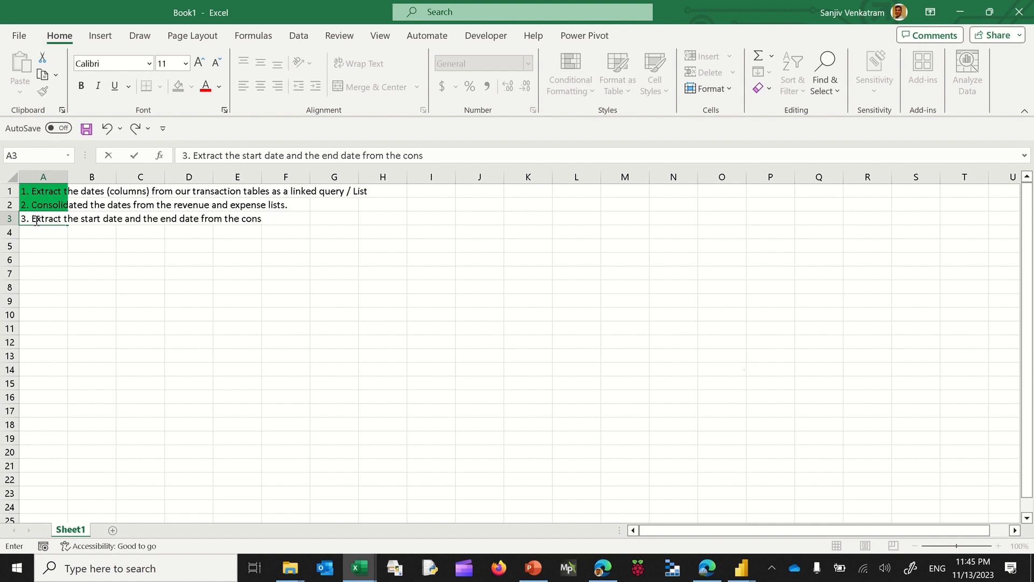
type("olidated ")
type("lis")
type("t")
key("Return")
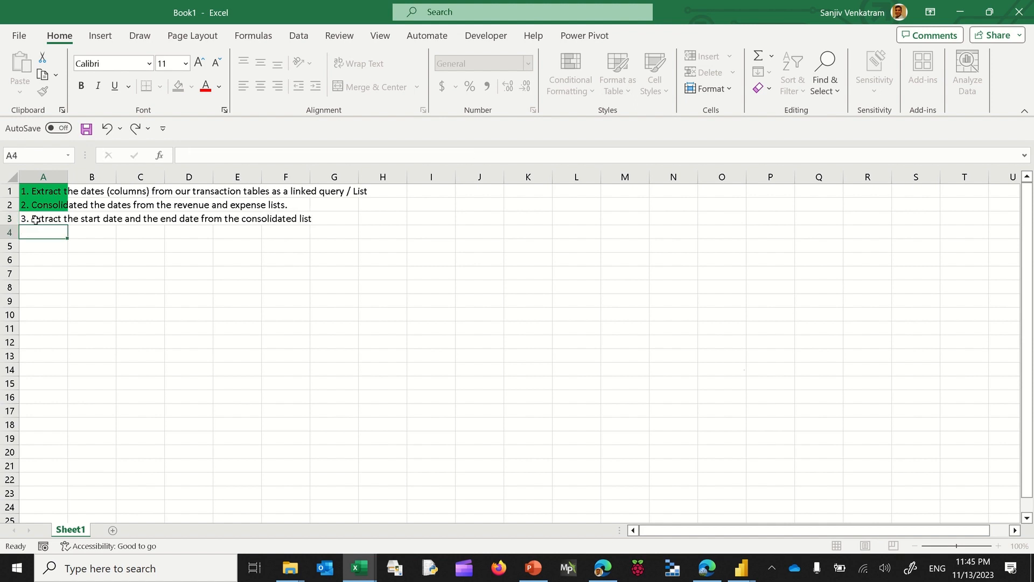
left_click(35, 220)
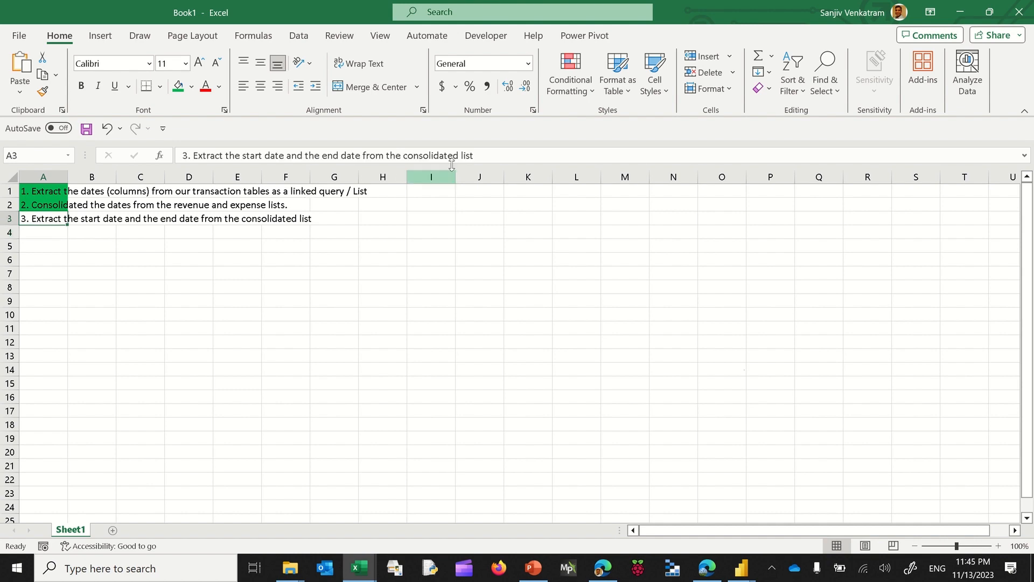
left_click(483, 153)
type(".")
key("Return")
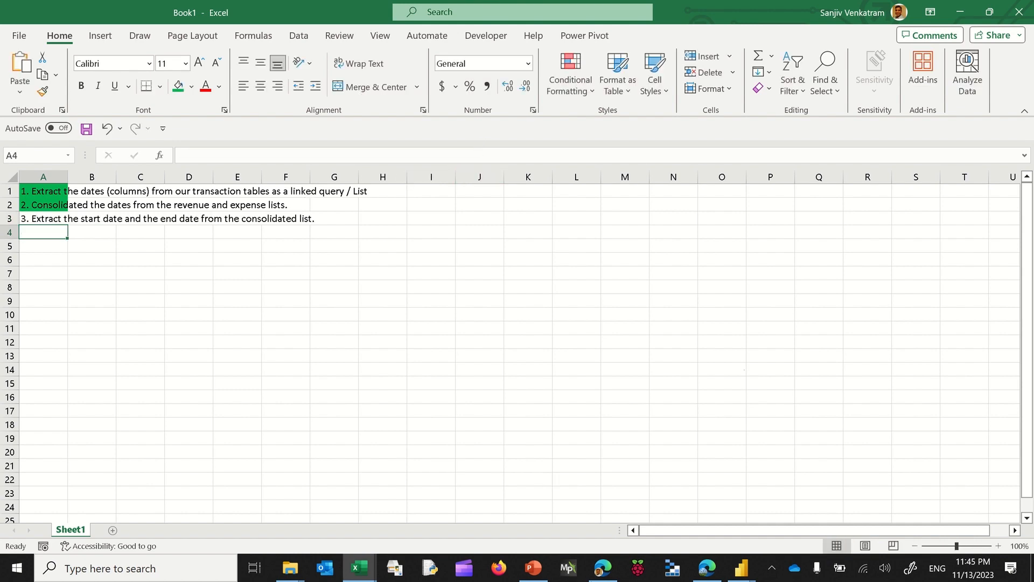
Back in the browser's Power BI dataflow, add the line StartDate = List.Min(Source), below Source in TConsol's advanced editor code
left_click(716, 574)
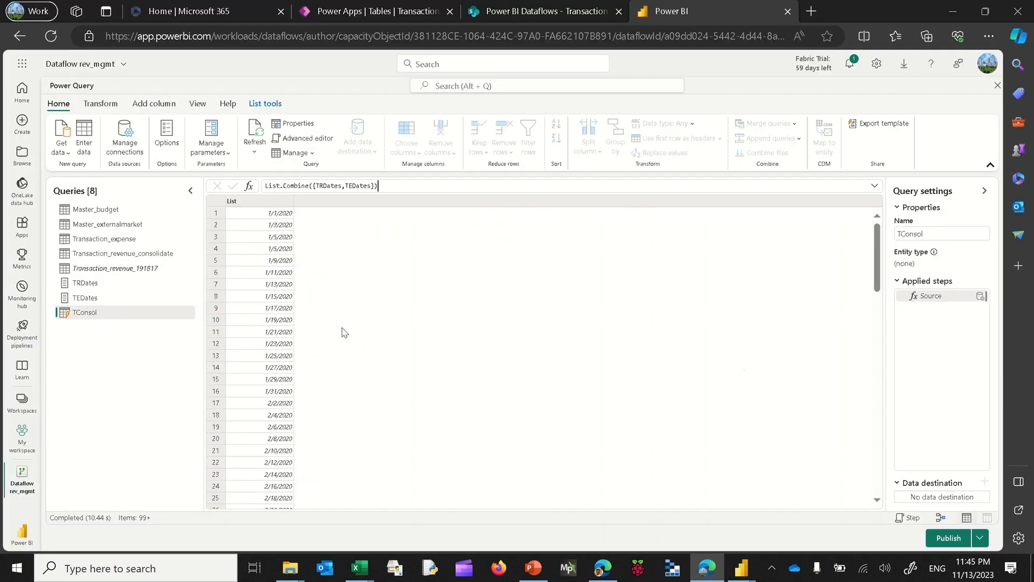
left_click(300, 140)
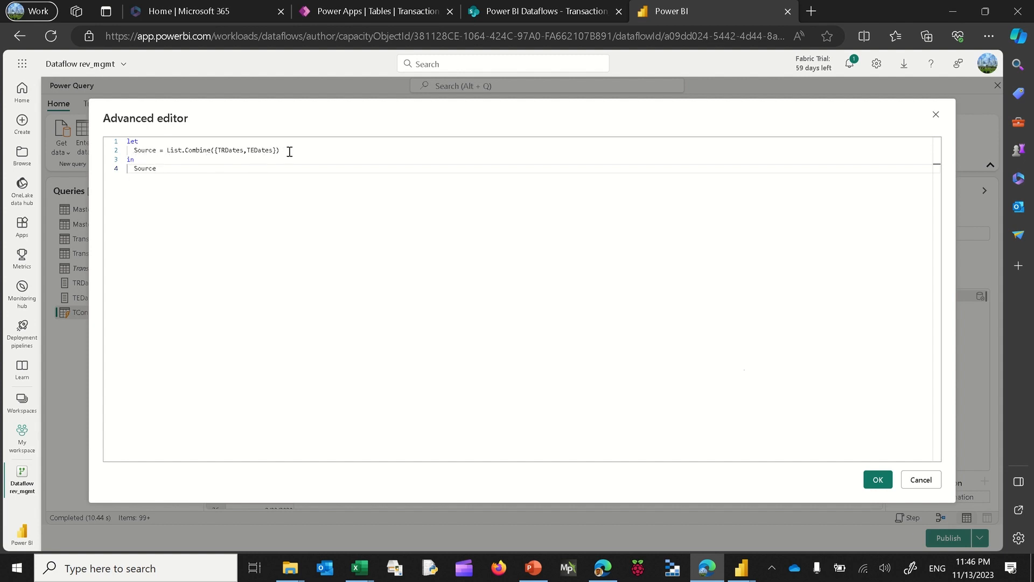
left_click(359, 154)
type(",")
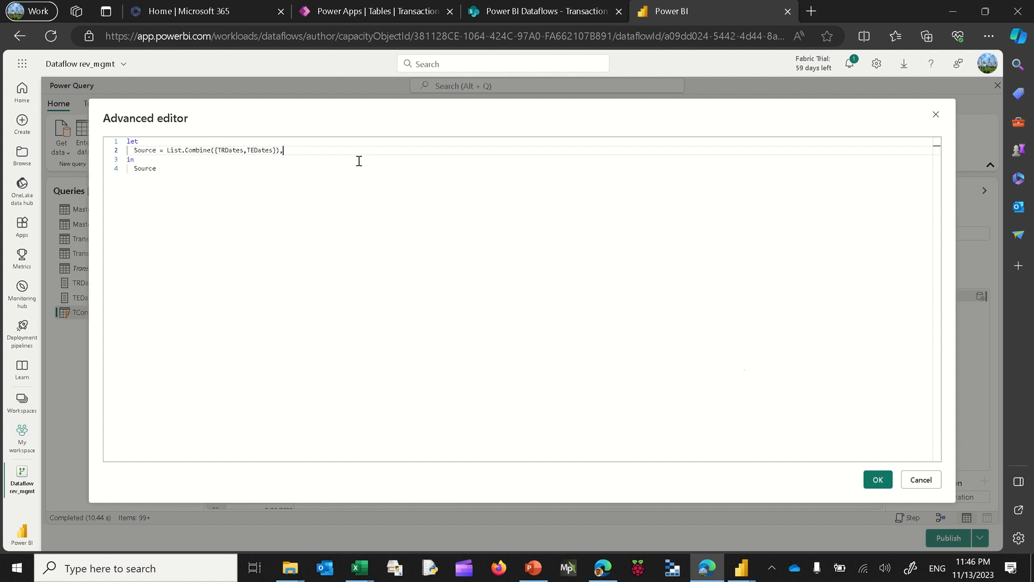
key("Return")
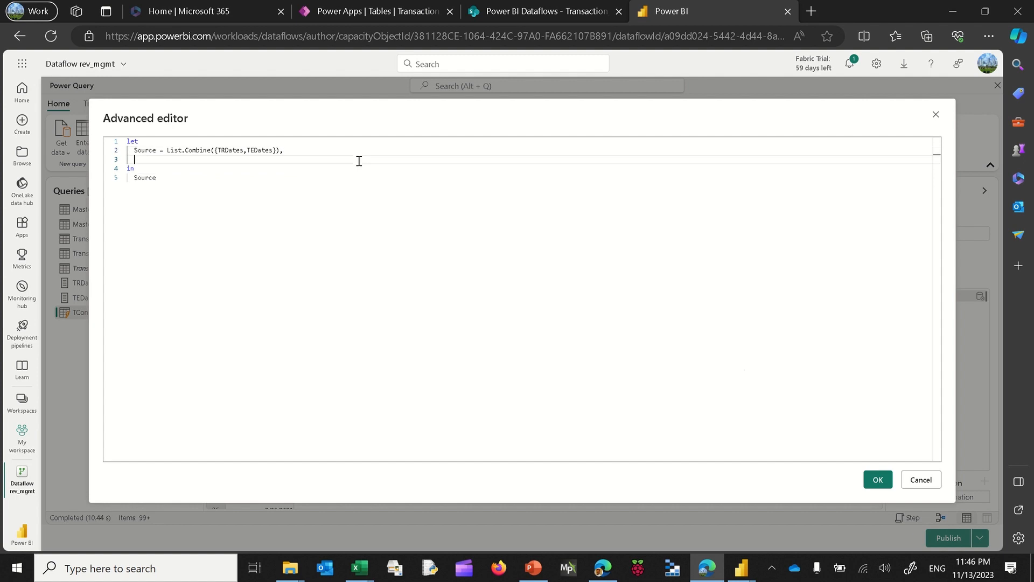
type("StartDate = List")
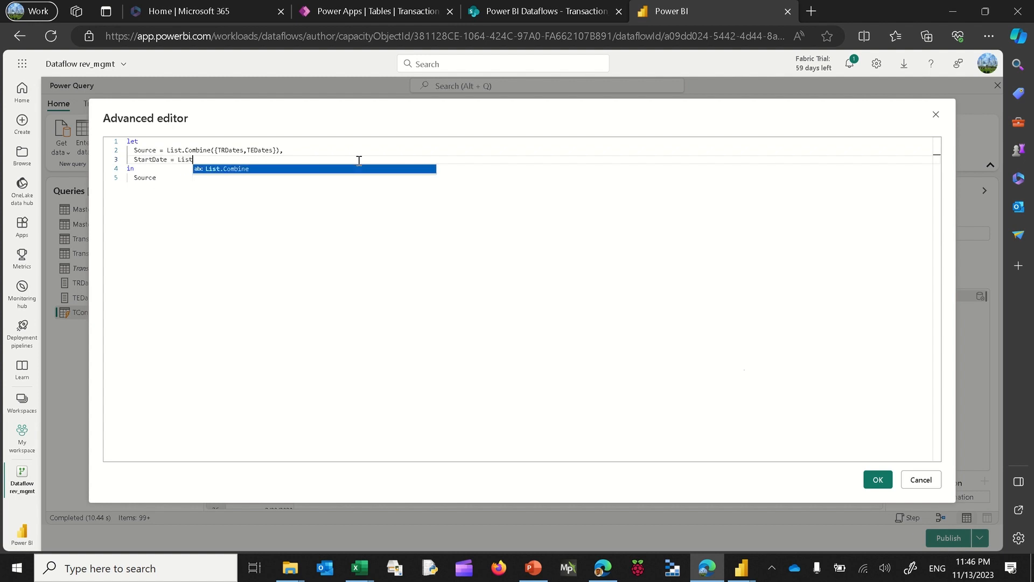
type(".Min")
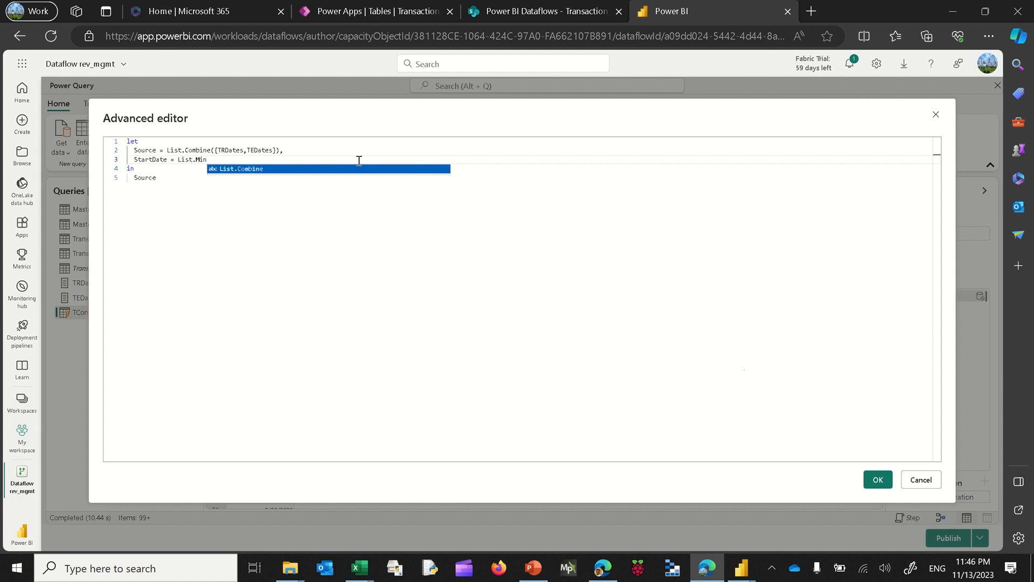
type("(")
type("Sounce")
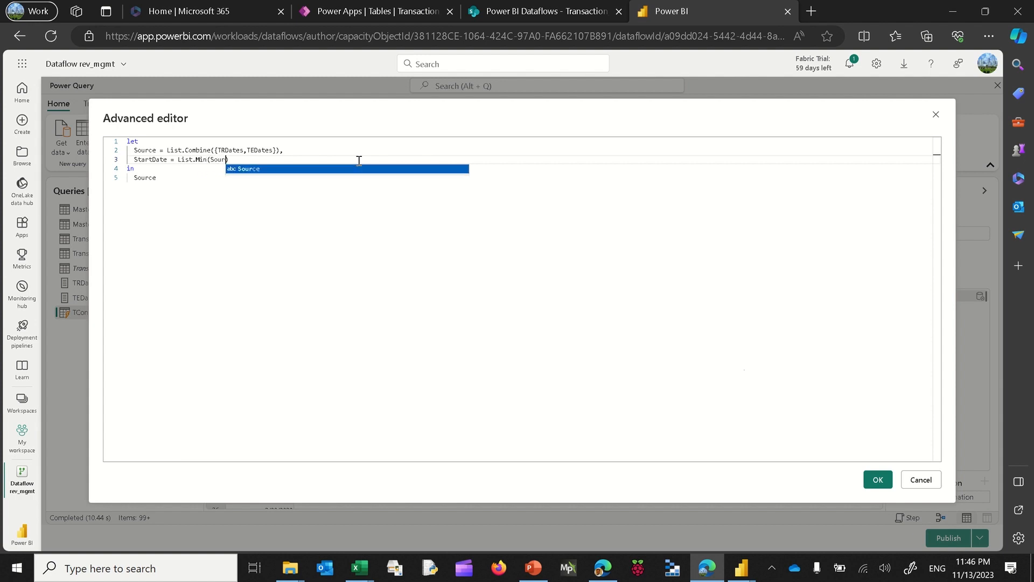
key("BackSpace")
key("BackSpace")
key("BackSpace")
type("r")
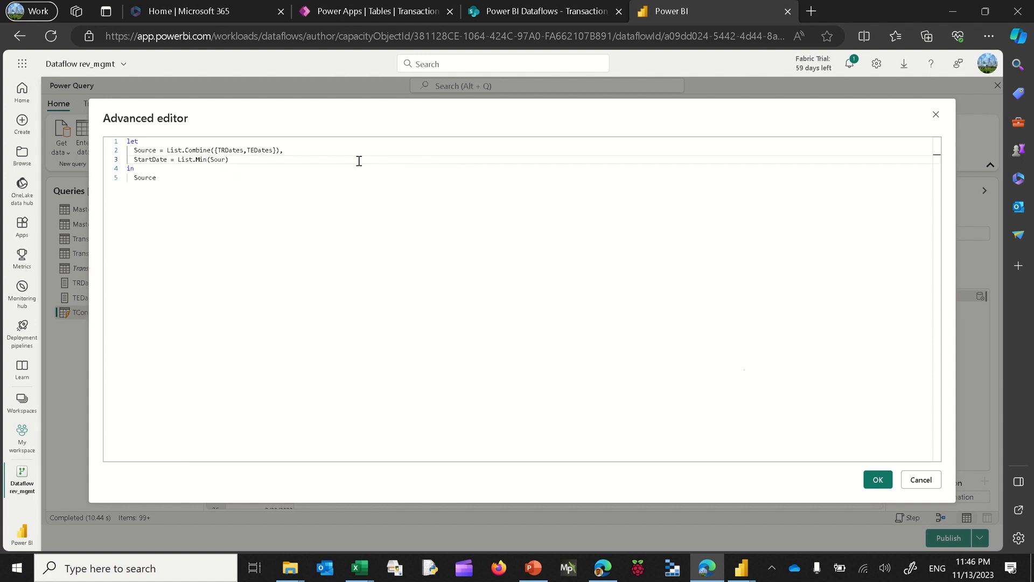
type("ce")
key("End")
type(",")
key("Return")
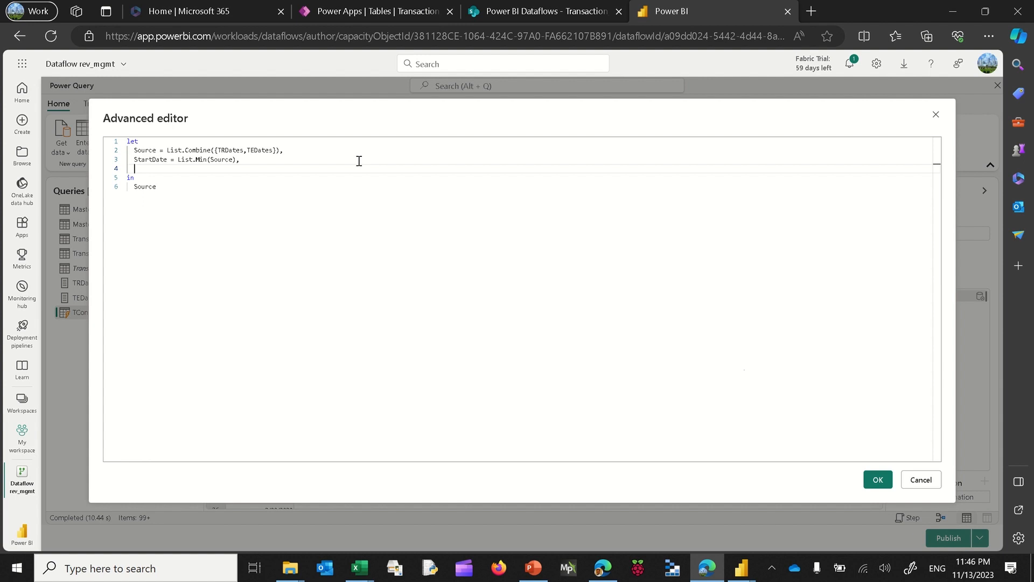
Add the line EndDate = List.Max(Source) below the StartDate line in the TConsol query code
type("EndDate = List.")
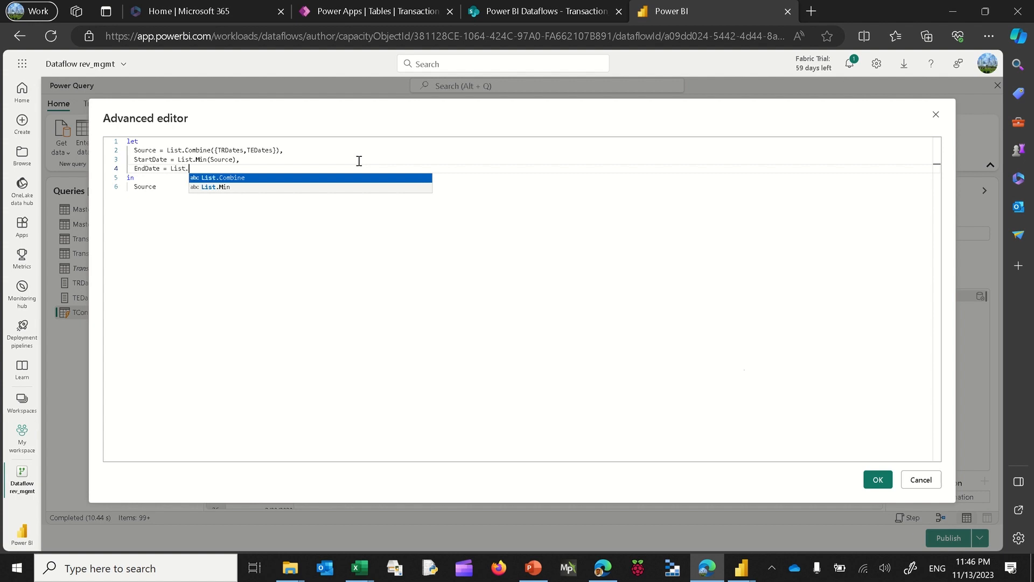
type("Max(")
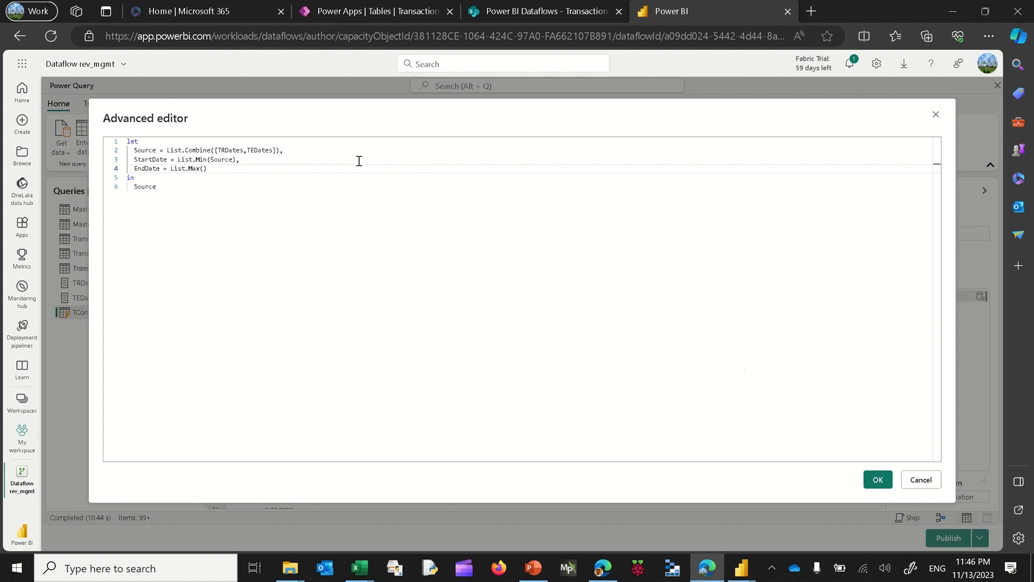
type("Sour")
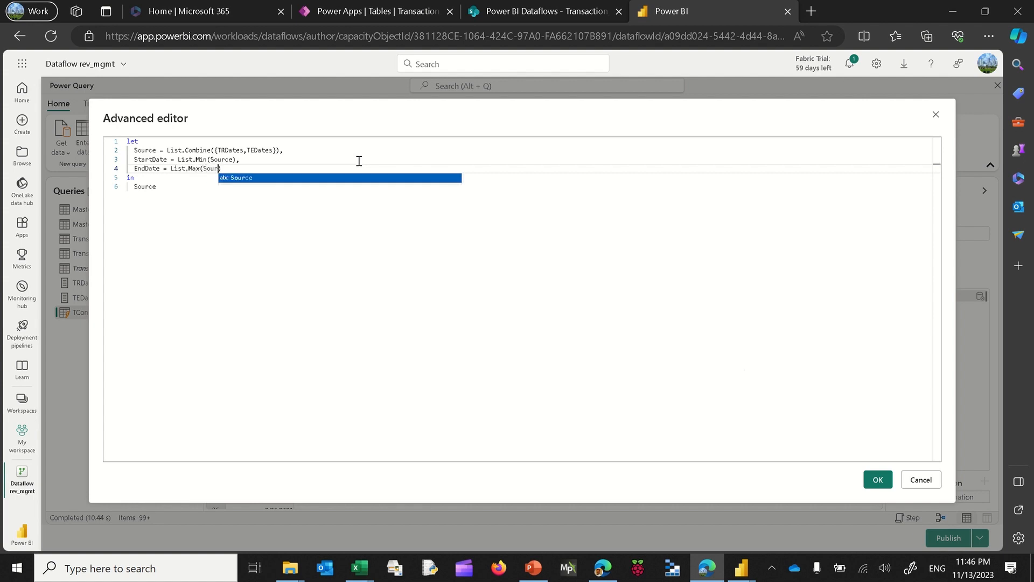
left_click(236, 183)
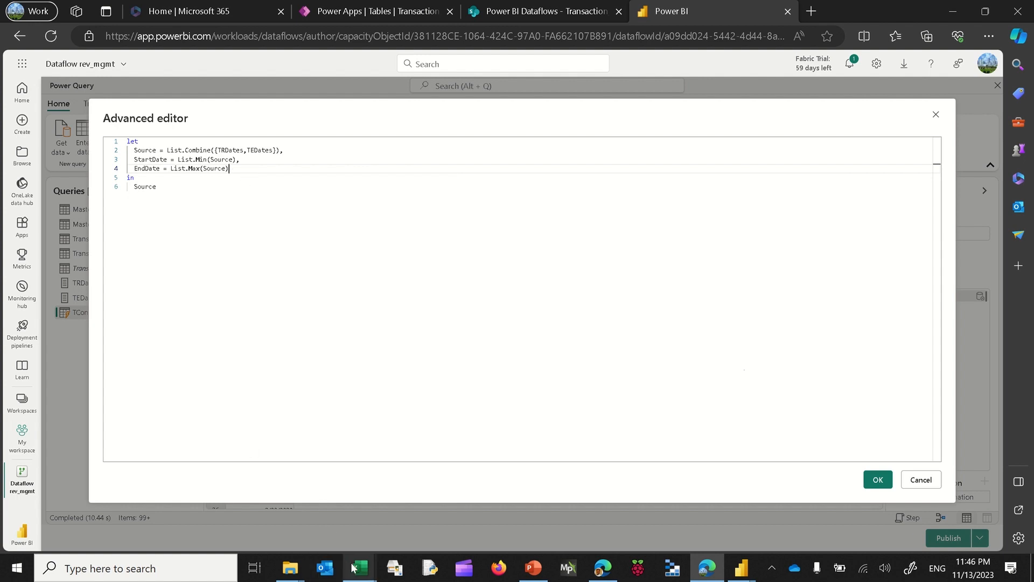
Switch to the Book1 workbook in Excel and fill cell A3 with green
mouse_move(354, 565)
left_click(403, 536)
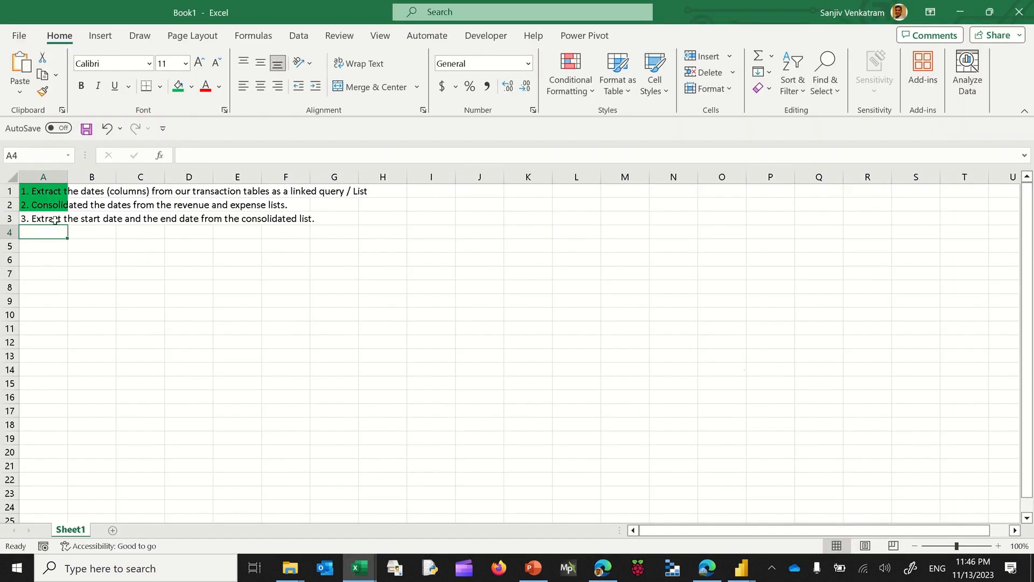
left_click(54, 218)
left_click(178, 85)
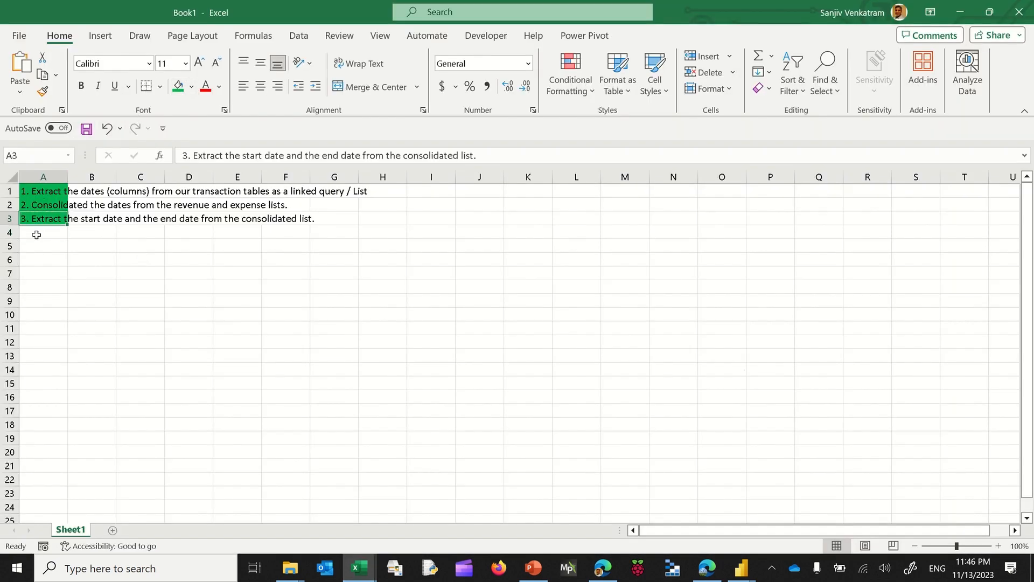
Enter "4. Extract the number from the start date and the end date." in cell A4
left_click(48, 233)
type("4.")
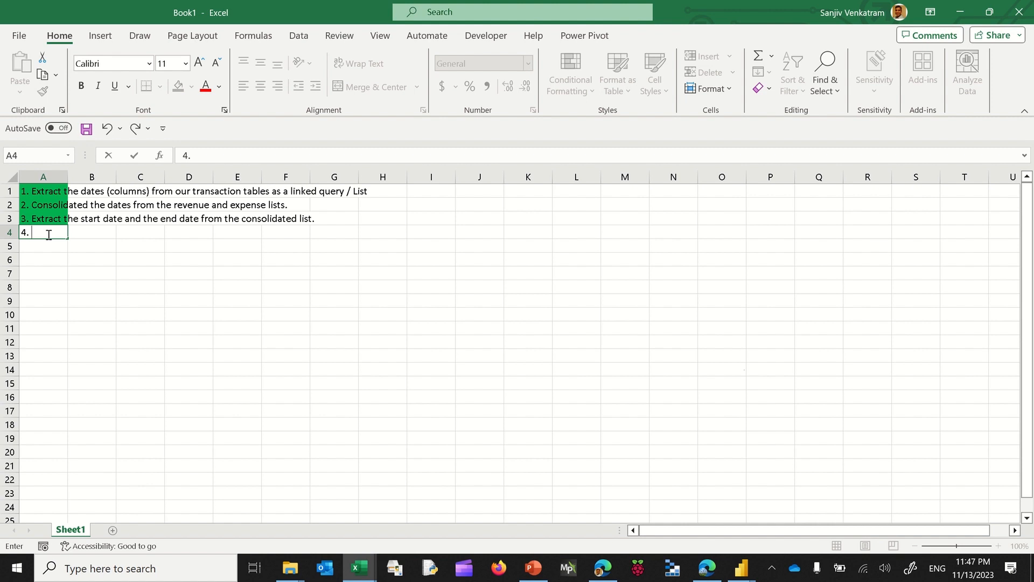
type("Extact")
key("BackSpace")
key("BackSpace")
key("BackSpace")
type("ract the number")
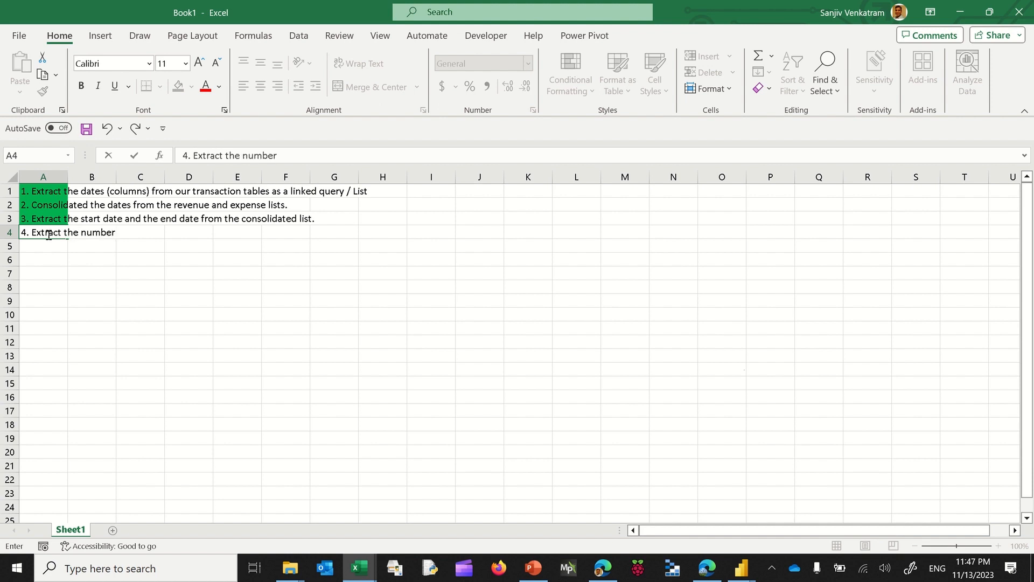
type(" from the start date and th")
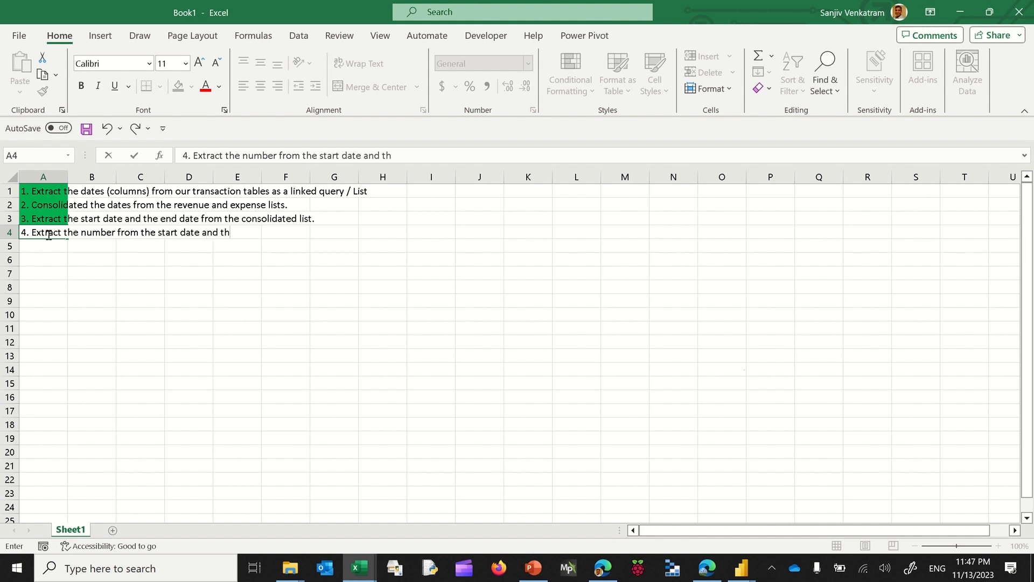
type("e end date.")
key("Return")
Enter "5. Fill the numbers between the numbers." in cell A5
type("5")
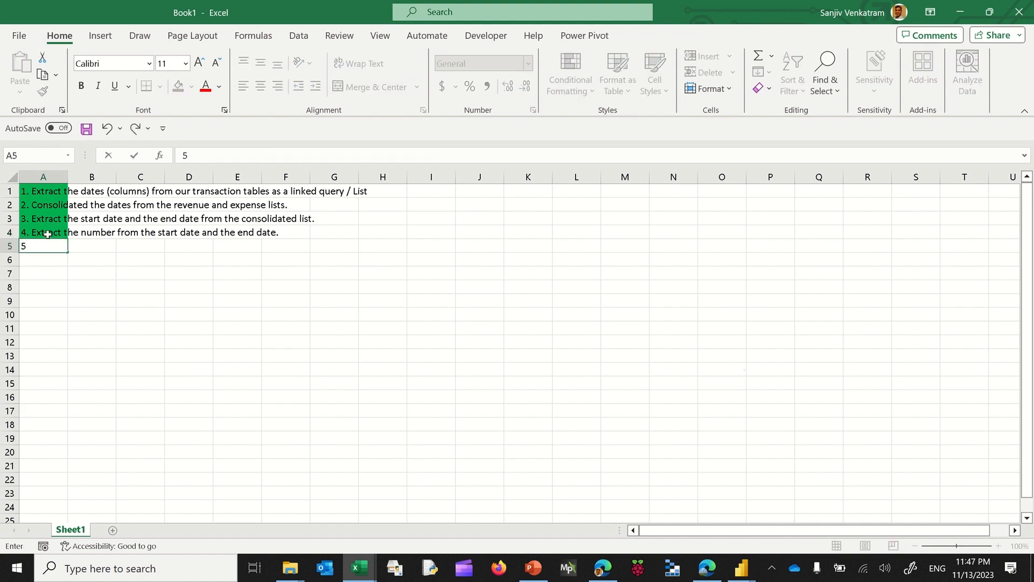
type(". Fill the numbers betwe")
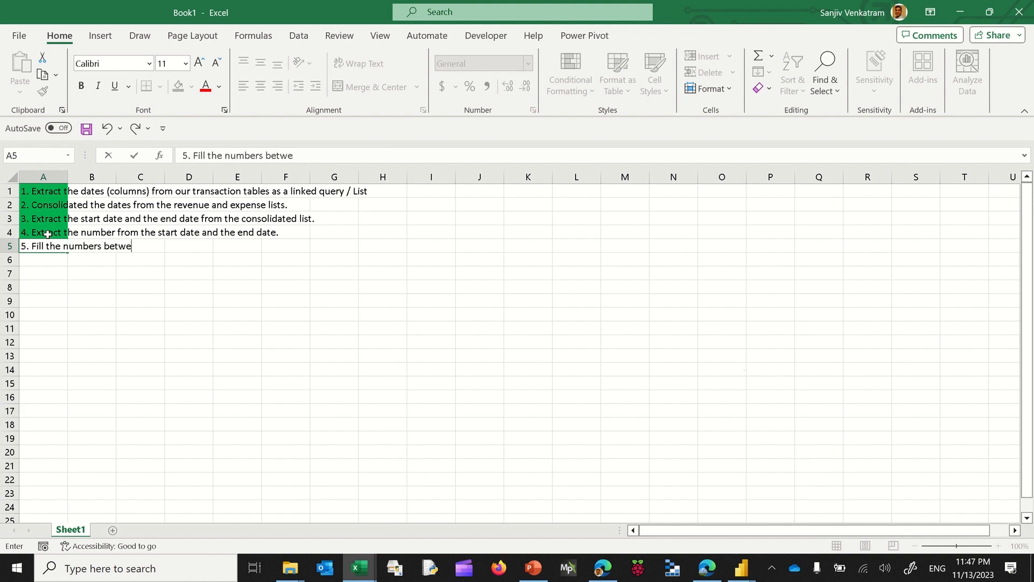
type("en the numbers.")
key("Return")
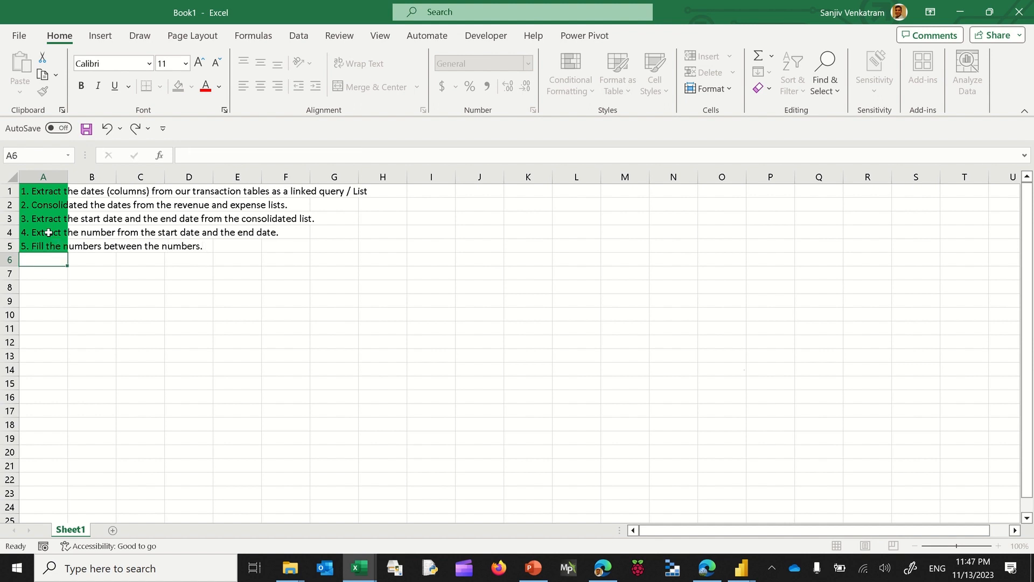
Remove the green fill from cells A4 and A5
key("Up")
key("shift+Up")
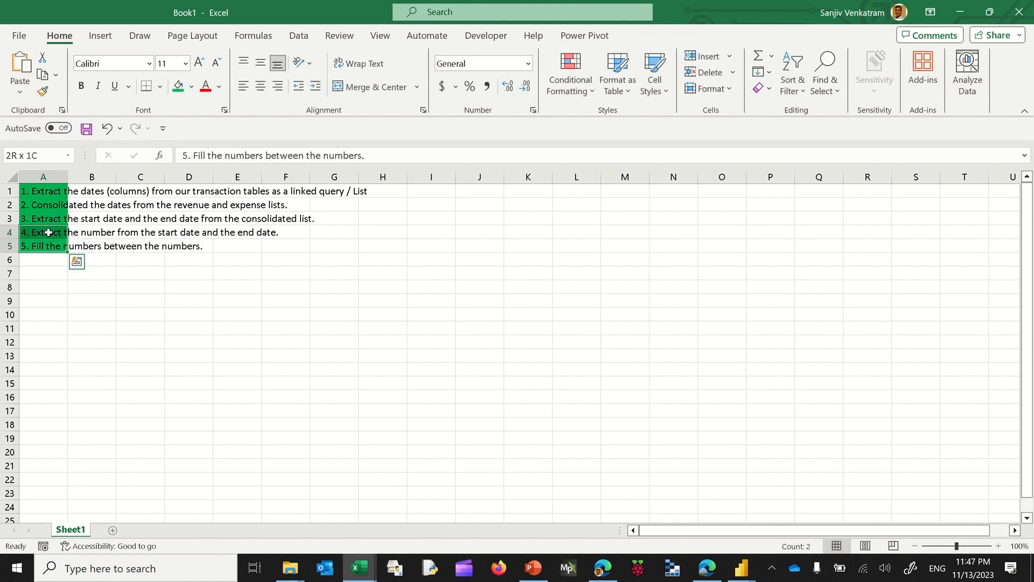
left_click(191, 86)
left_click(213, 245)
left_click(189, 327)
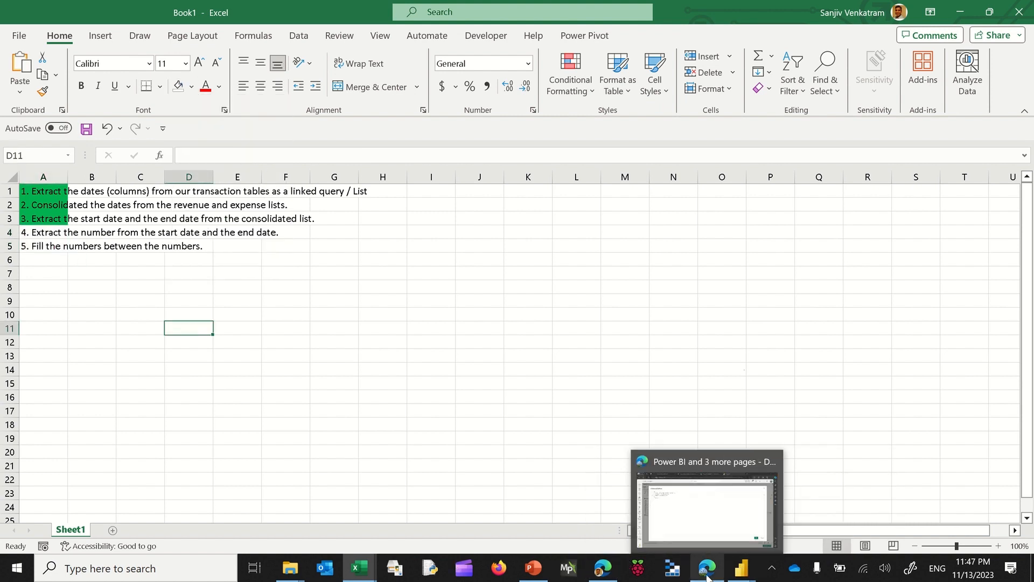
Switch to the dataflow in the browser and add the line MasteDateTable = {Number.From(StartDate)..Number.From(EndDate)} below EndDate in the TConsol code
left_click(706, 501)
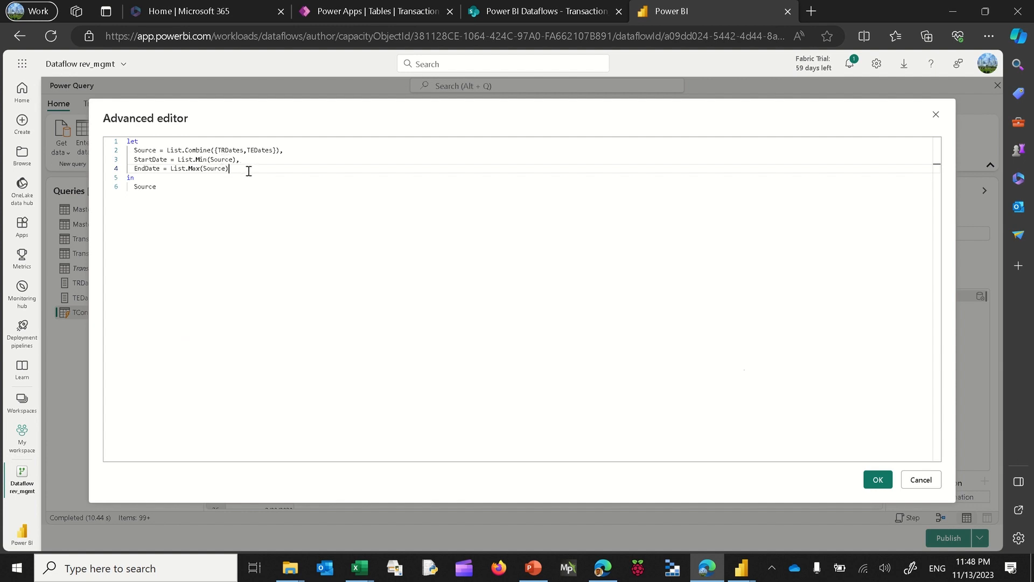
type(",")
key("Return")
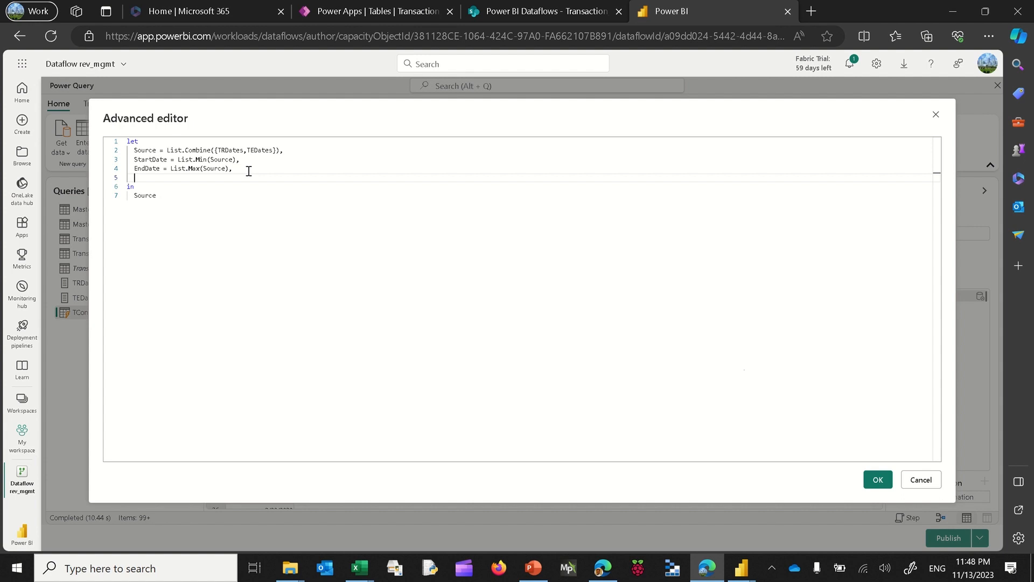
type("MasteDateTable = {Number.From(Start")
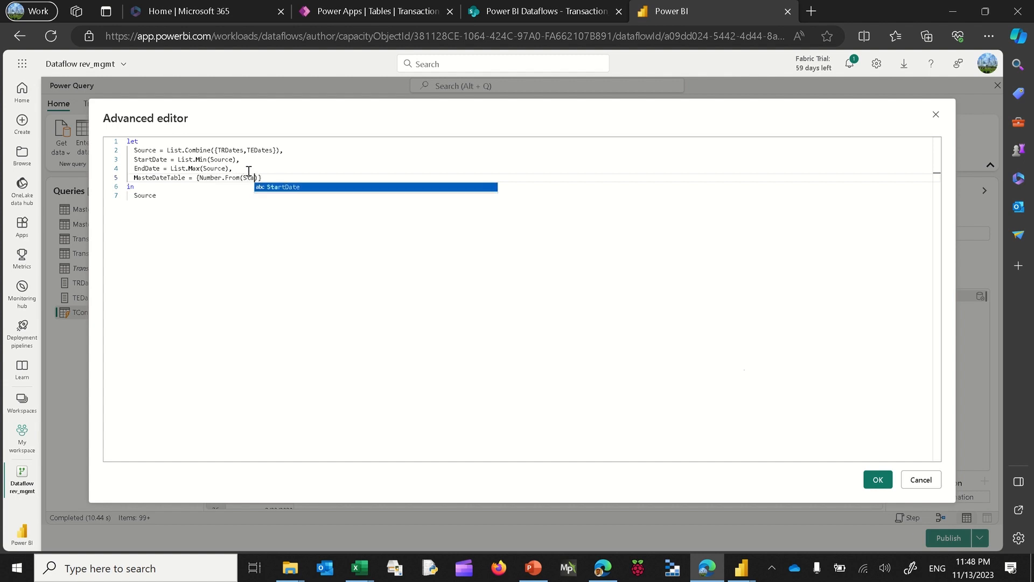
left_click(281, 186)
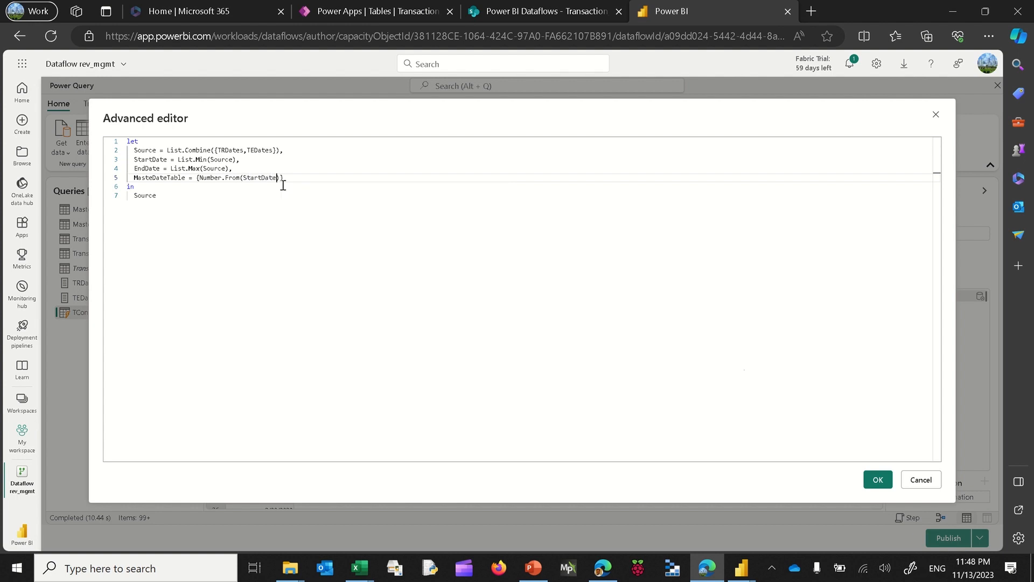
type("..Number.From(End")
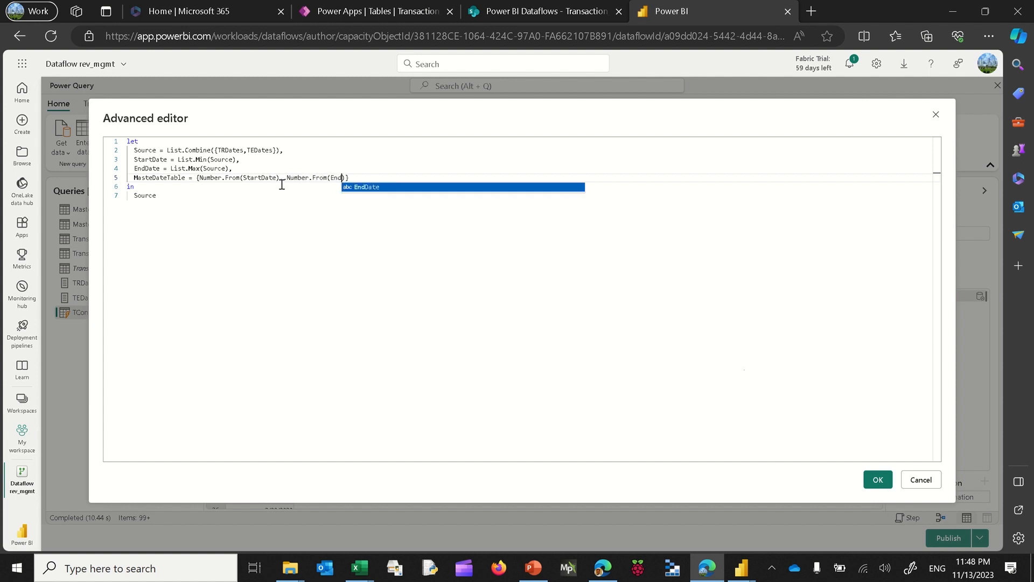
left_click(358, 188)
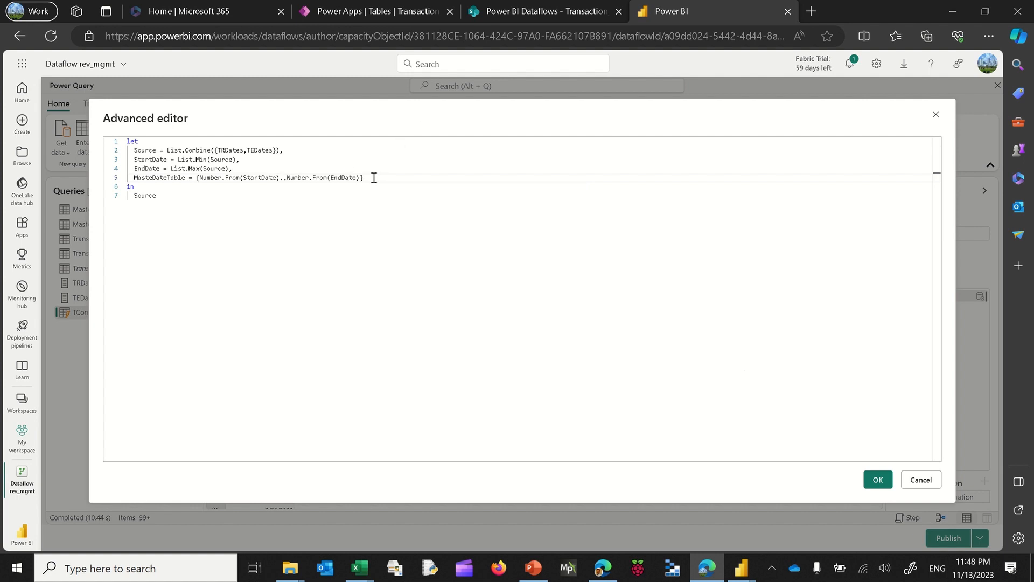
Replace Source with MasteDateTable as the query's output after "in" and apply the edited code
left_click(186, 197)
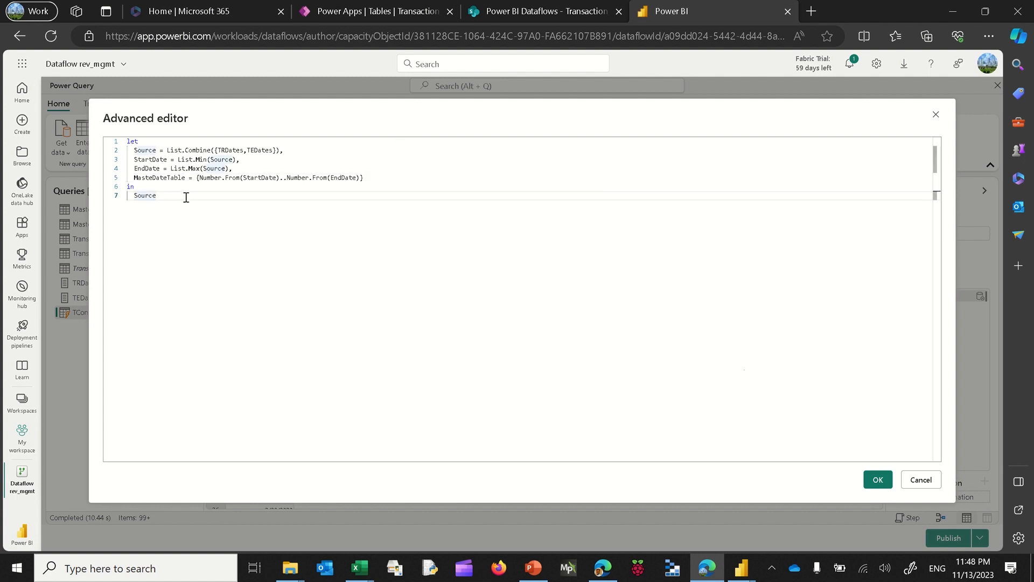
key("BackSpace")
key("BackSpace")
key("BackSpace")
key("BackSpace")
key("BackSpace")
key("BackSpace")
type("Mast")
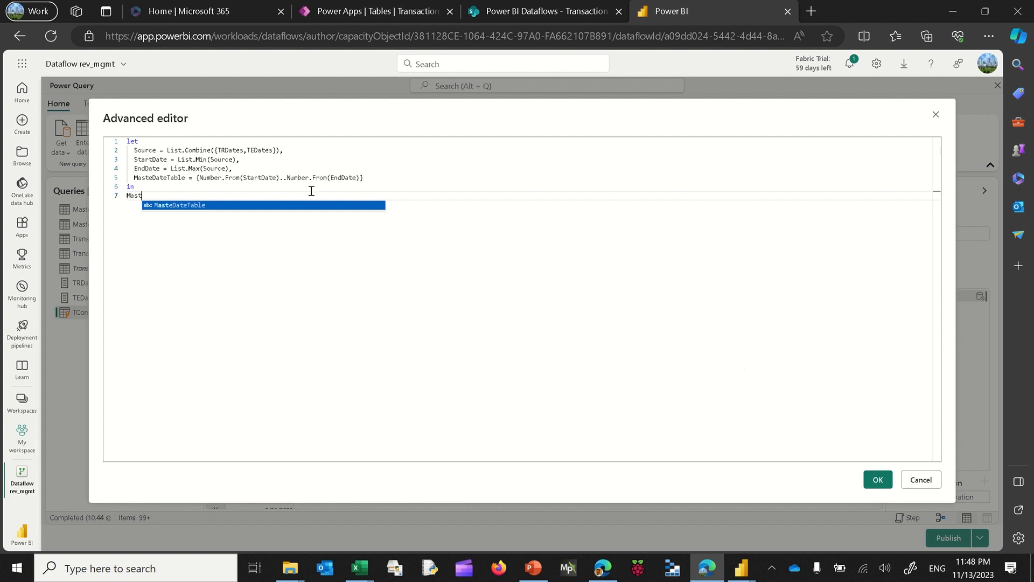
left_click(196, 206)
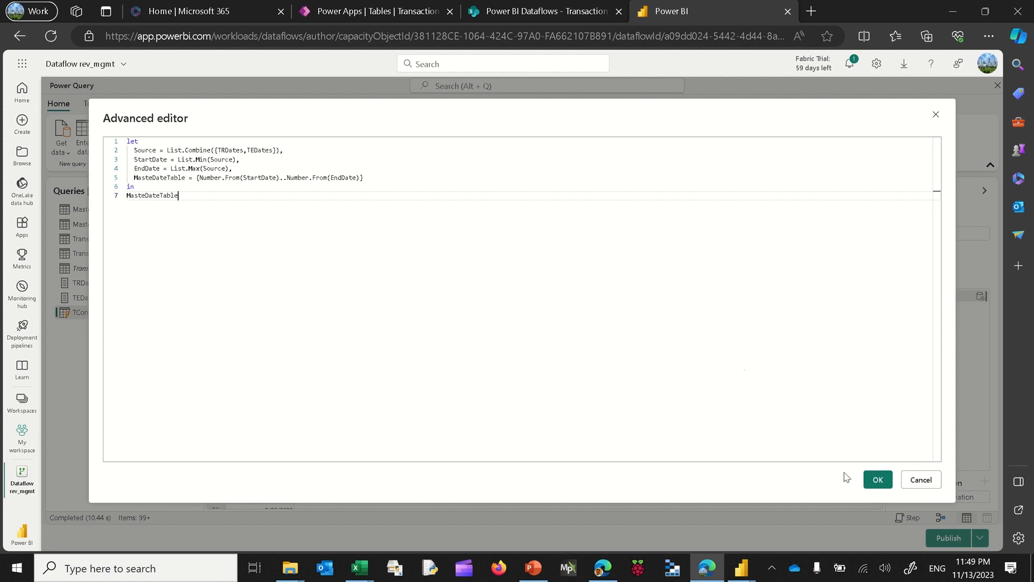
left_click(876, 480)
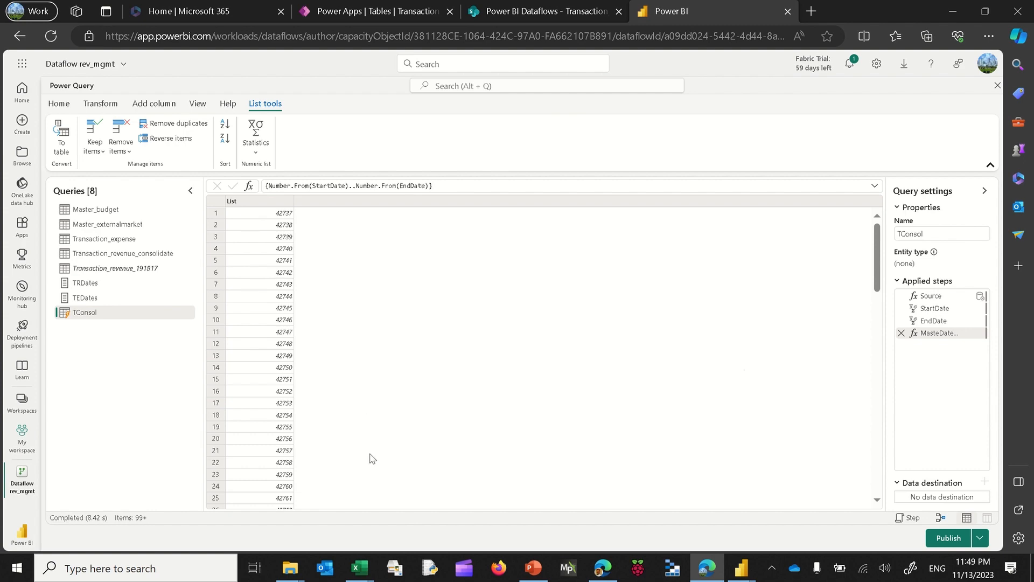
Switch to the Book1 workbook in Excel and fill cells A4 and A5 with green
left_click(359, 567)
left_click(420, 531)
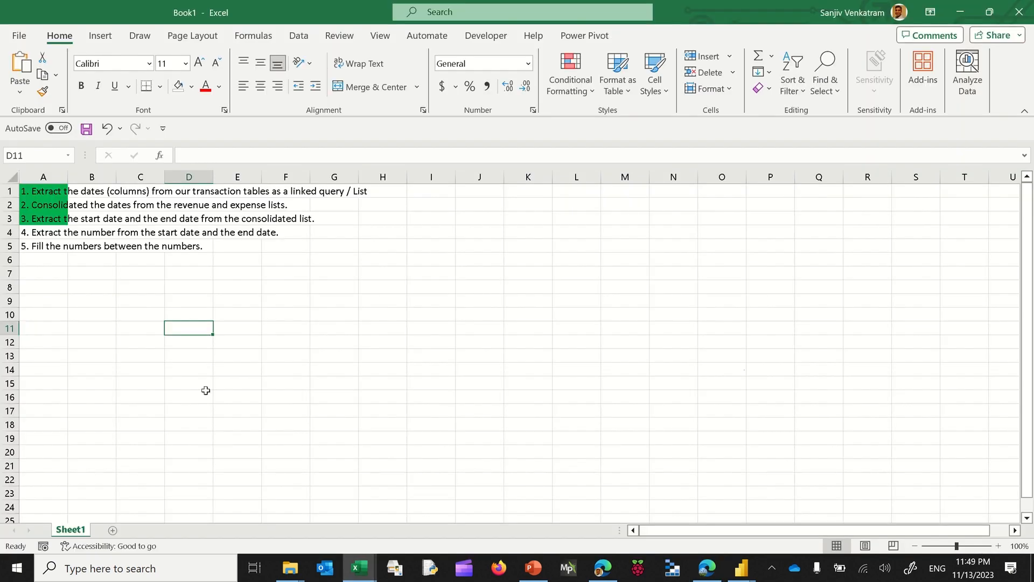
left_click_drag(40, 232, 37, 246)
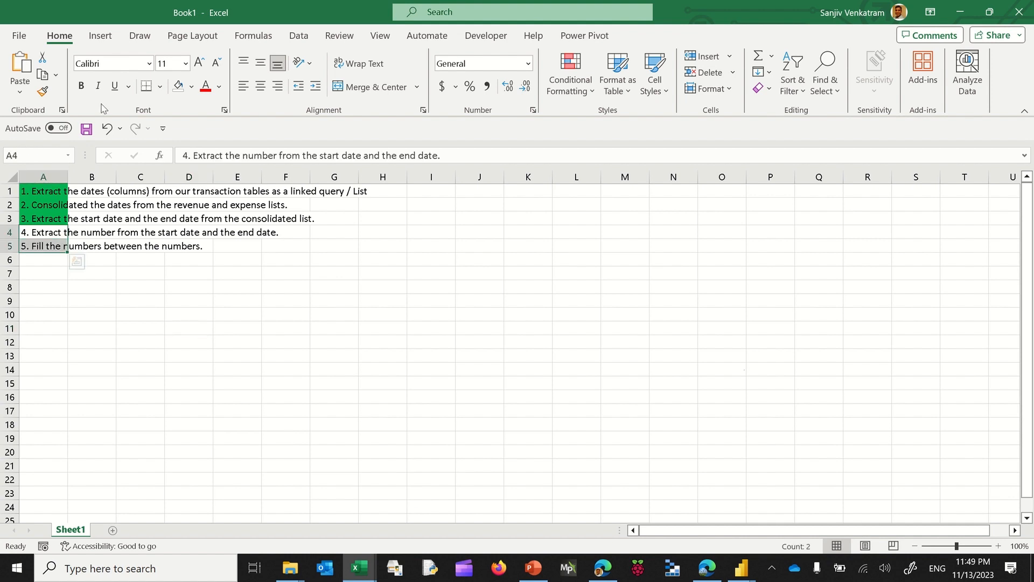
left_click(191, 86)
left_click(236, 224)
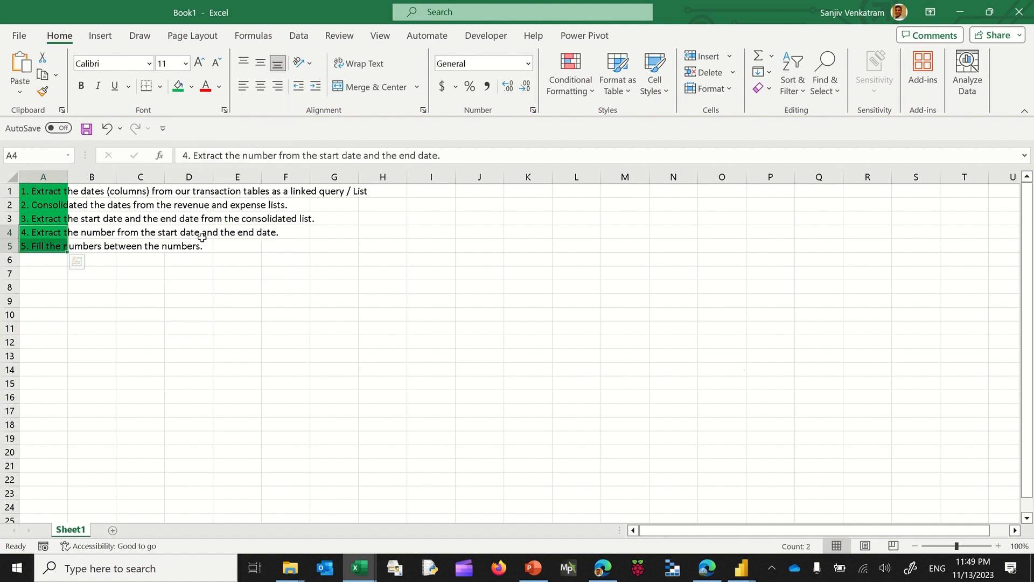
Enter "6. Convert the list to a table, convert the numbers back to dates and rename the column and the query" in cell A6
left_click(39, 263)
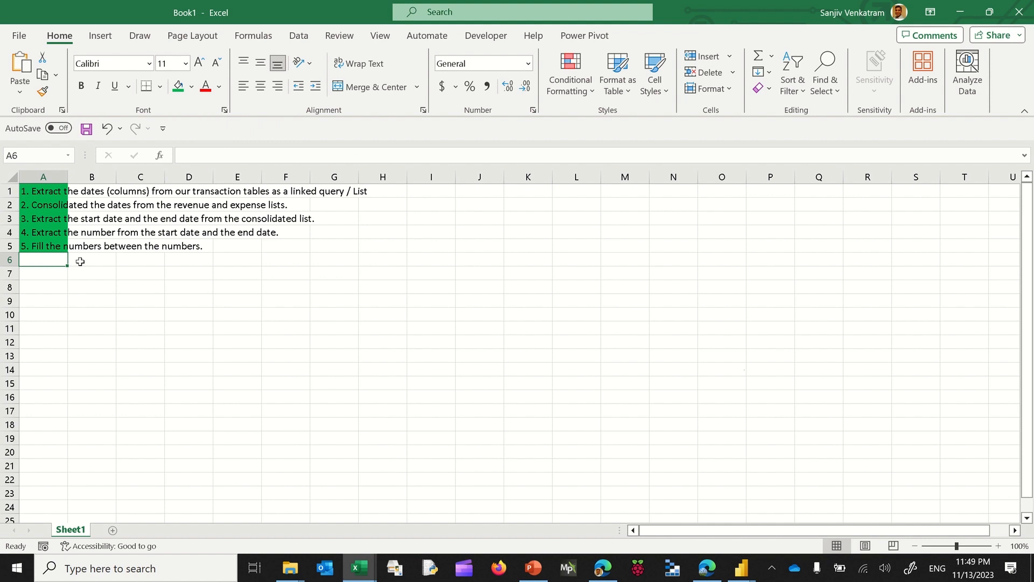
type("6.")
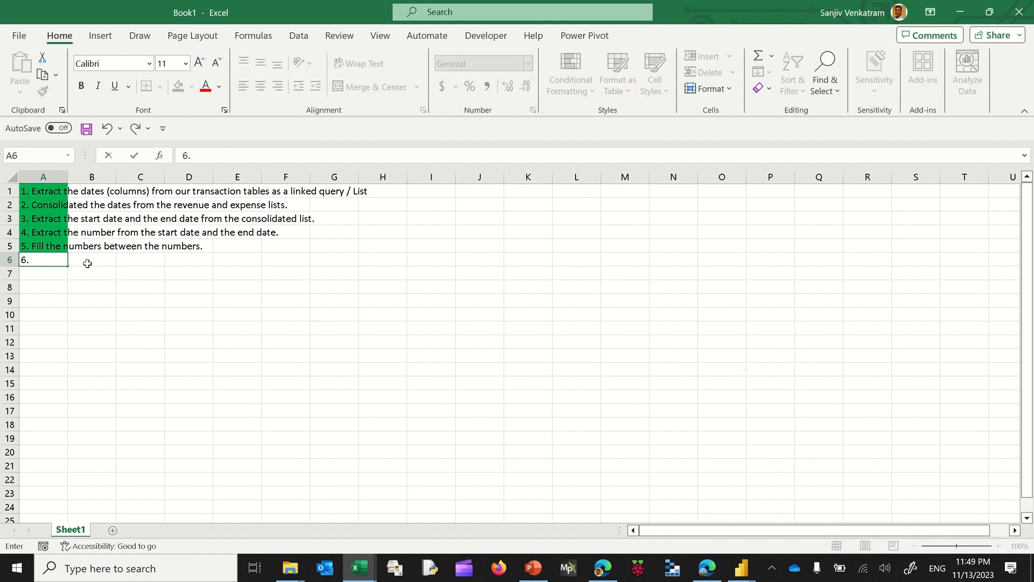
type(" Convert the list to")
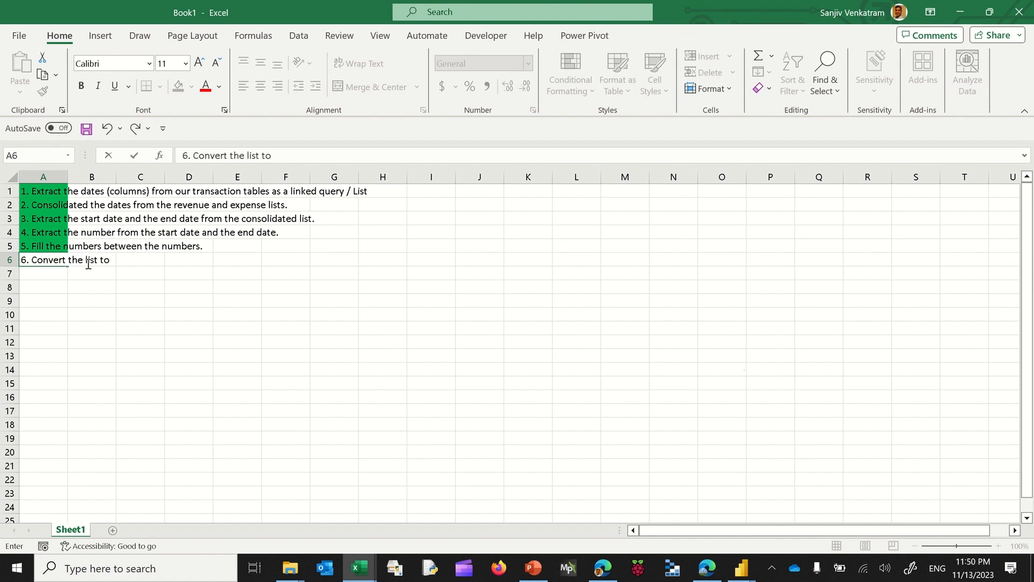
type(" a table, convert the n")
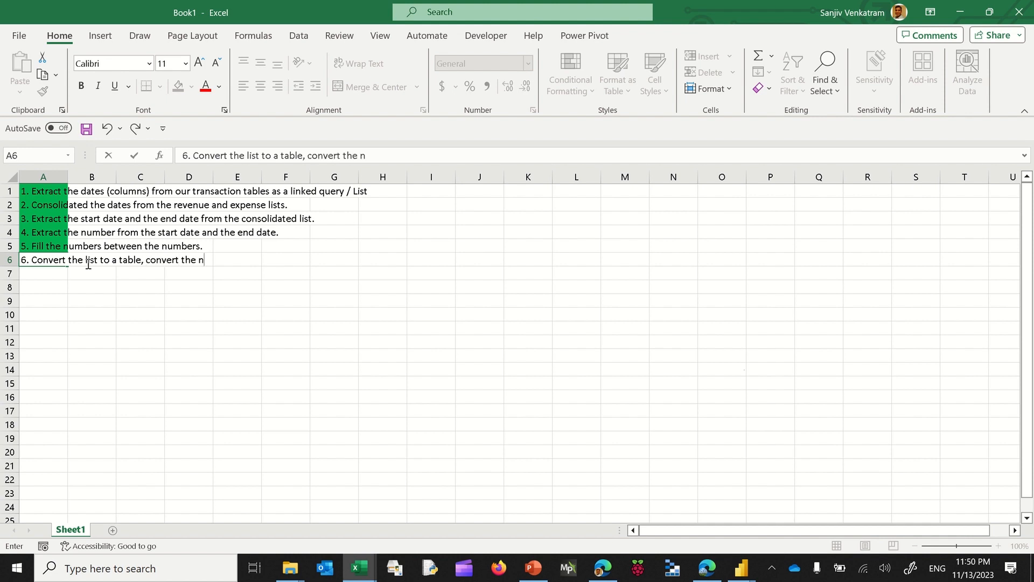
type("umbers back to d")
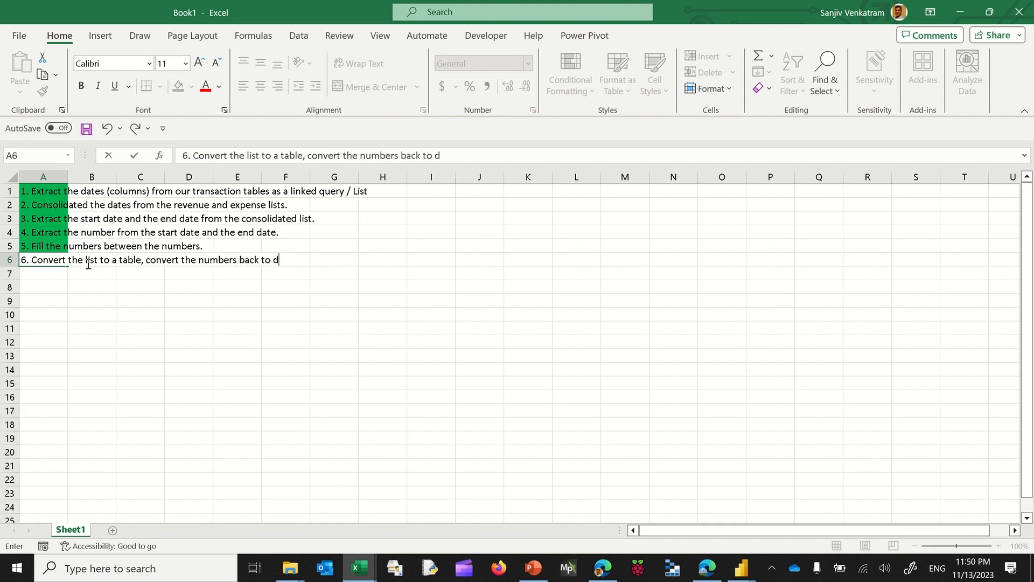
type("ates and rema")
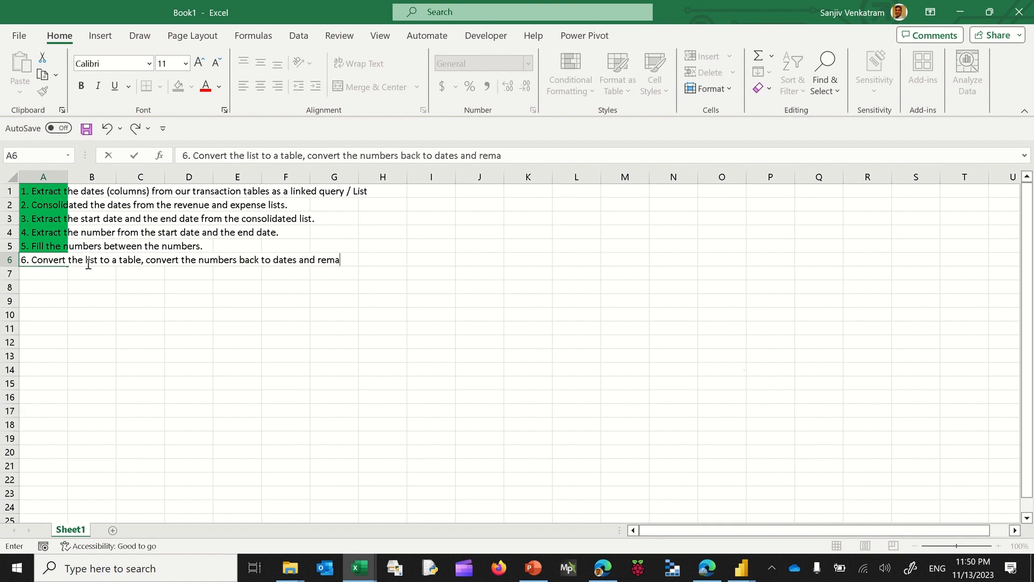
key("BackSpace")
key("BackSpace")
type("name the column and the ")
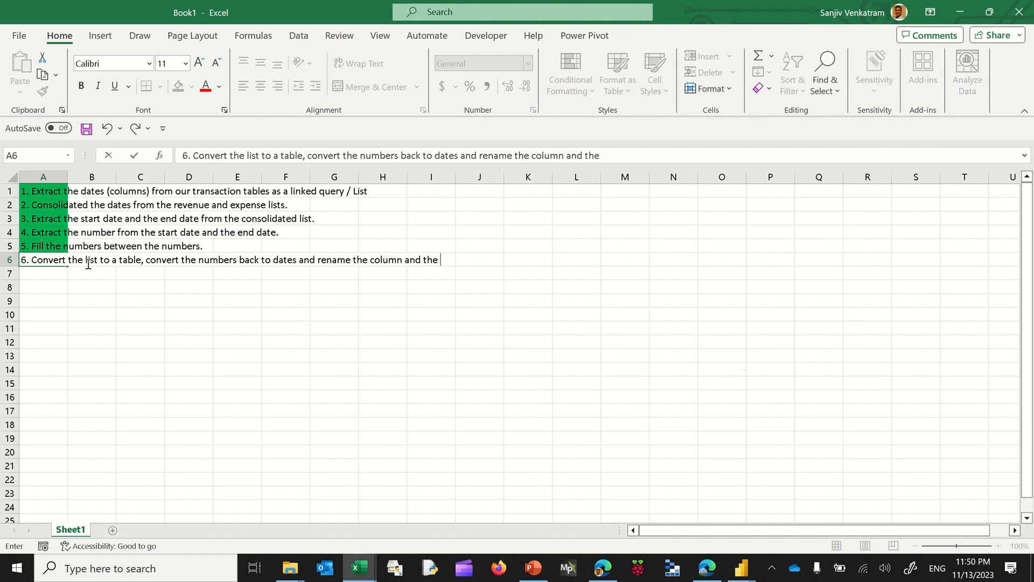
type("query")
key("Return")
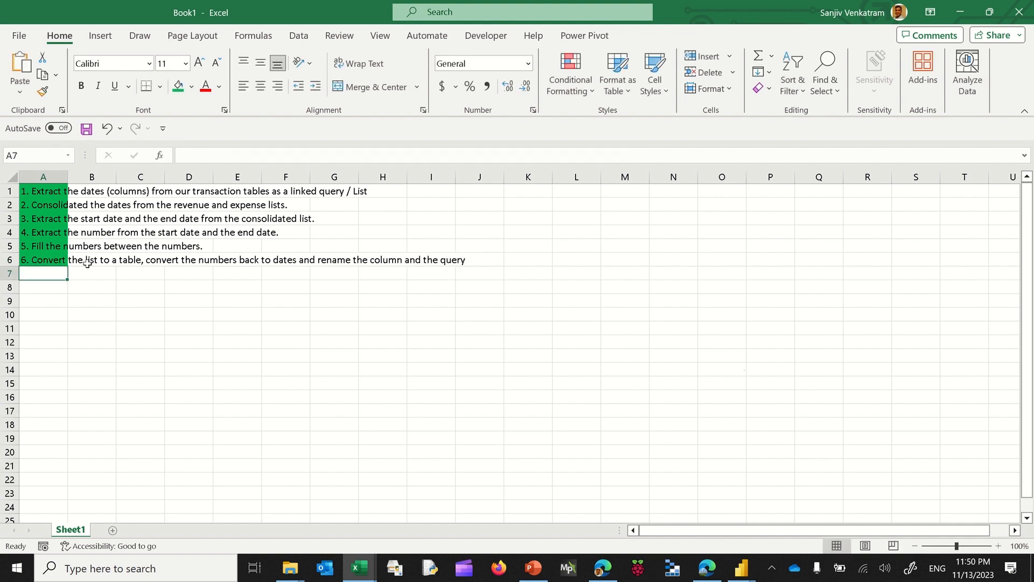
Remove the green fill from cell A6
left_click(48, 261)
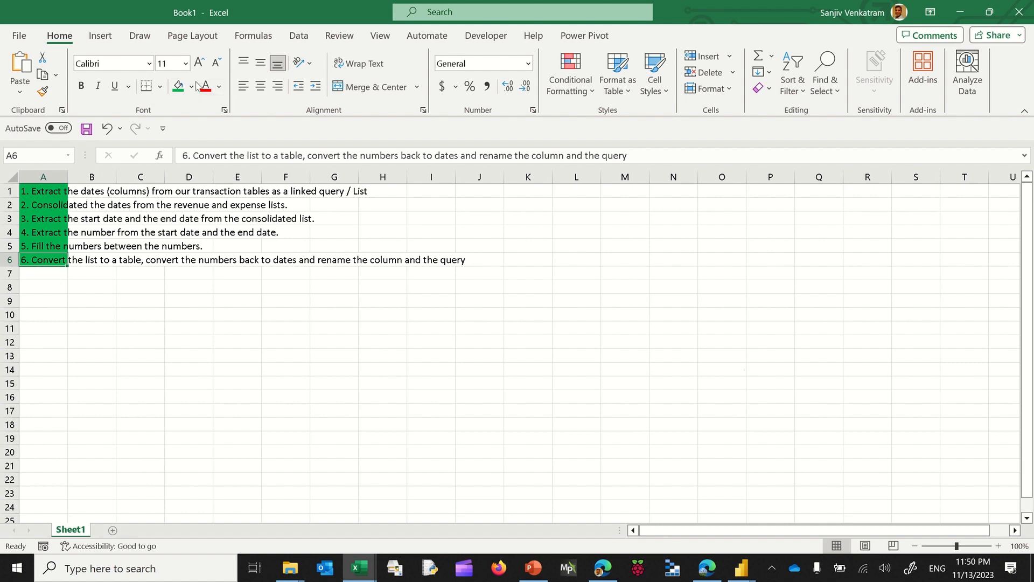
left_click(193, 87)
left_click(227, 246)
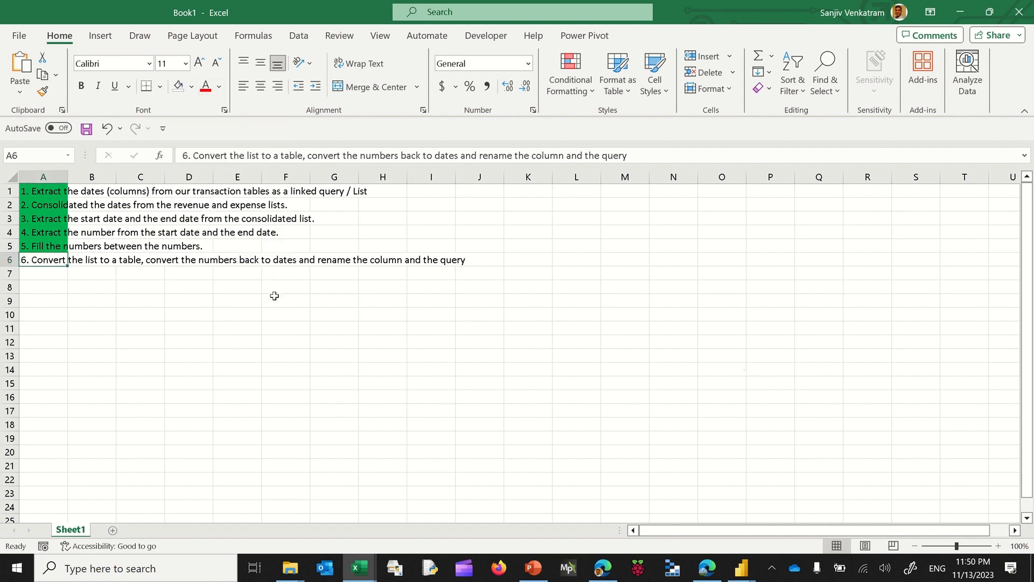
left_click(276, 301)
Switch to the dataflow in the browser and convert the TConsol list to a table with no delimiter and extra columns shown as errors
key("alt+Tab")
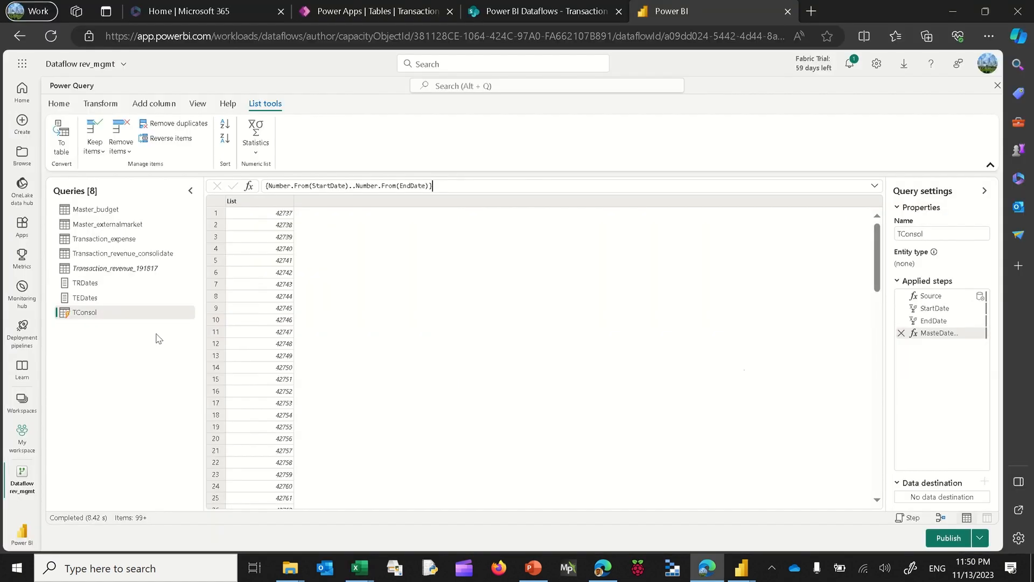
left_click(64, 137)
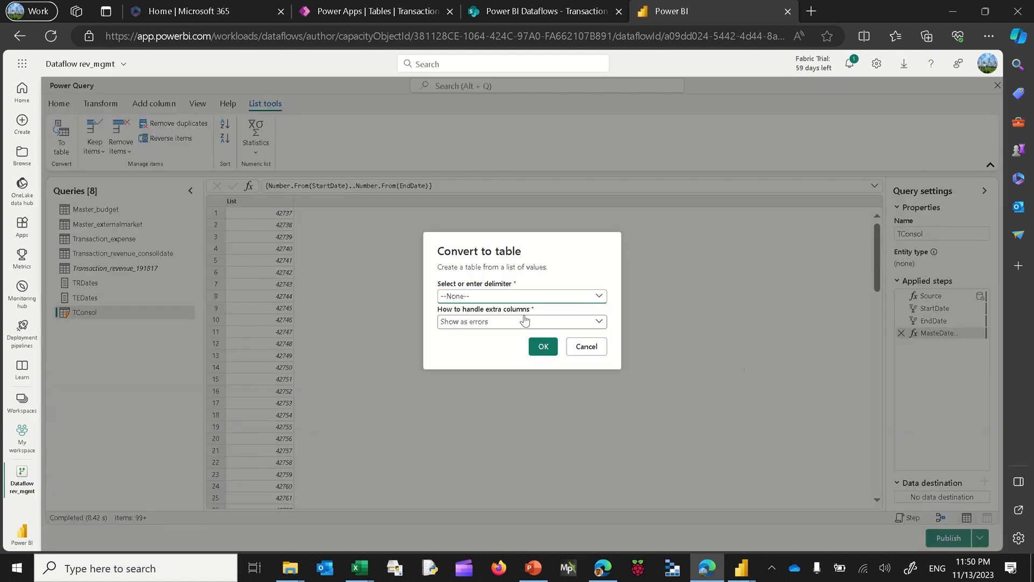
left_click(545, 345)
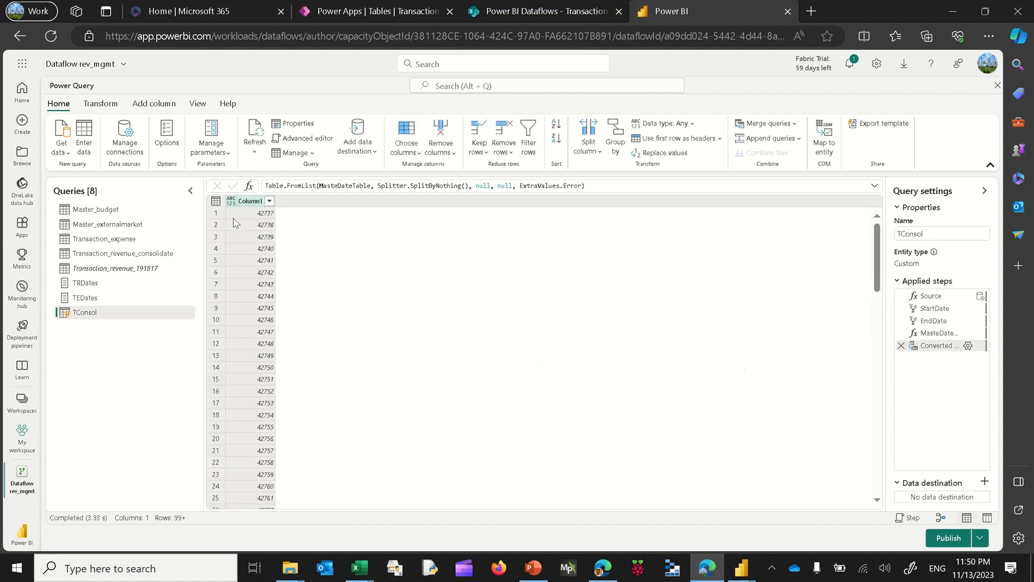
Change the data type of Column1 in the TConsol table to Date and rename the column as Date
left_click(231, 202)
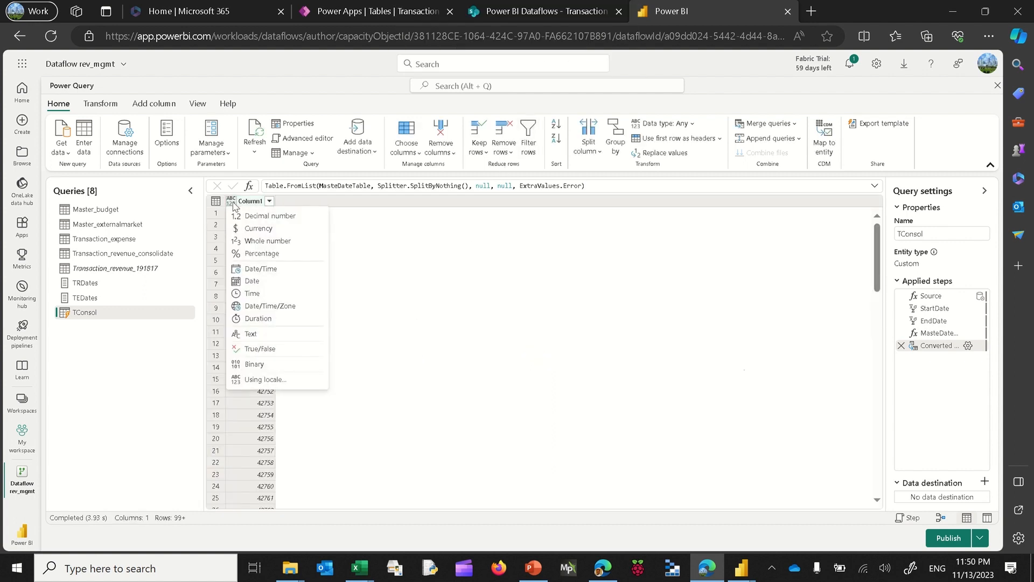
left_click(263, 281)
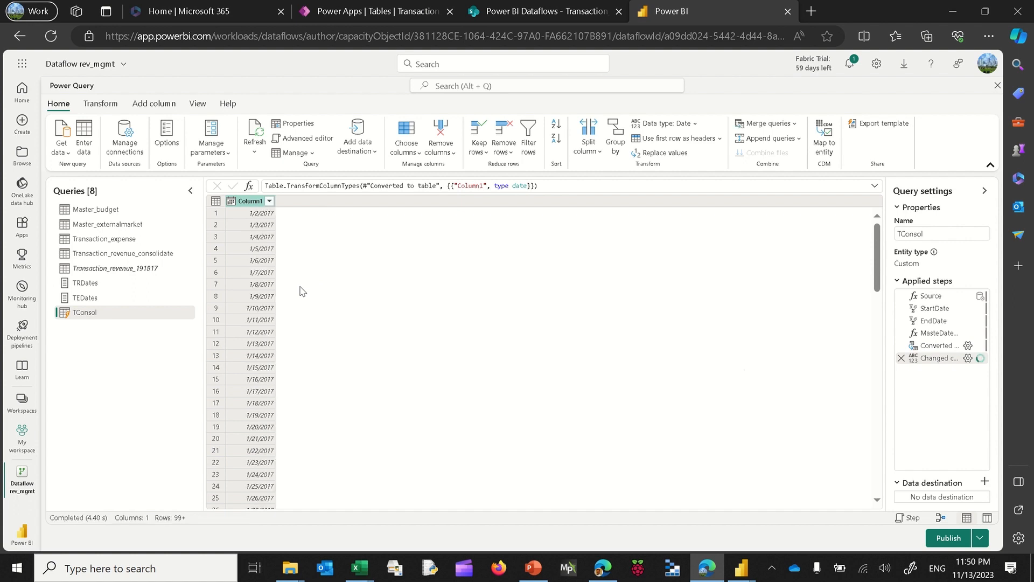
double_click(259, 201)
left_click(341, 236)
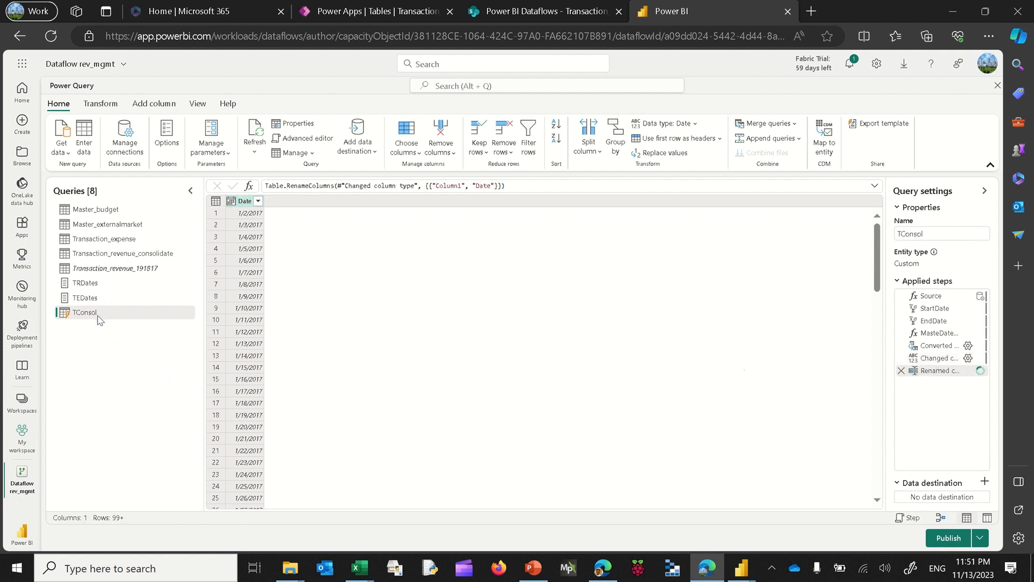
Rename the TConsol query as MasterDate
right_click(99, 320)
left_click(139, 365)
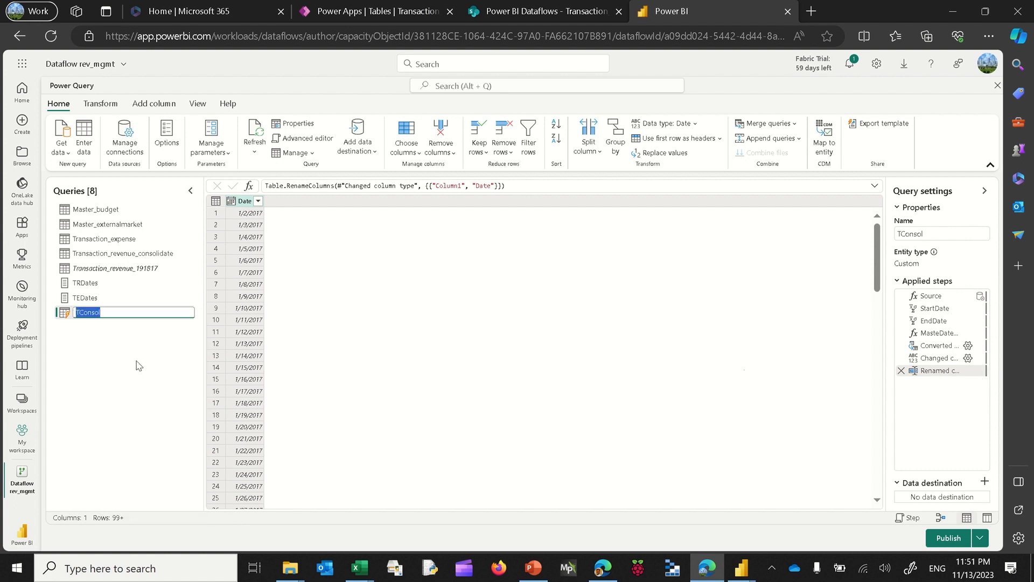
type("MasterDate")
key("Return")
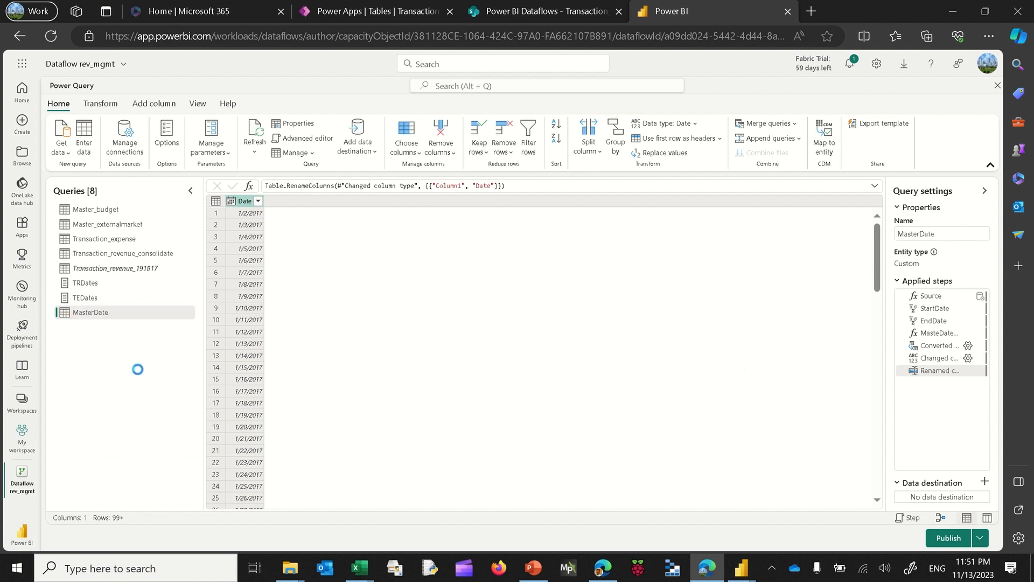
Duplicate the Date column in MasterDate and rename the copy as Year
right_click(243, 203)
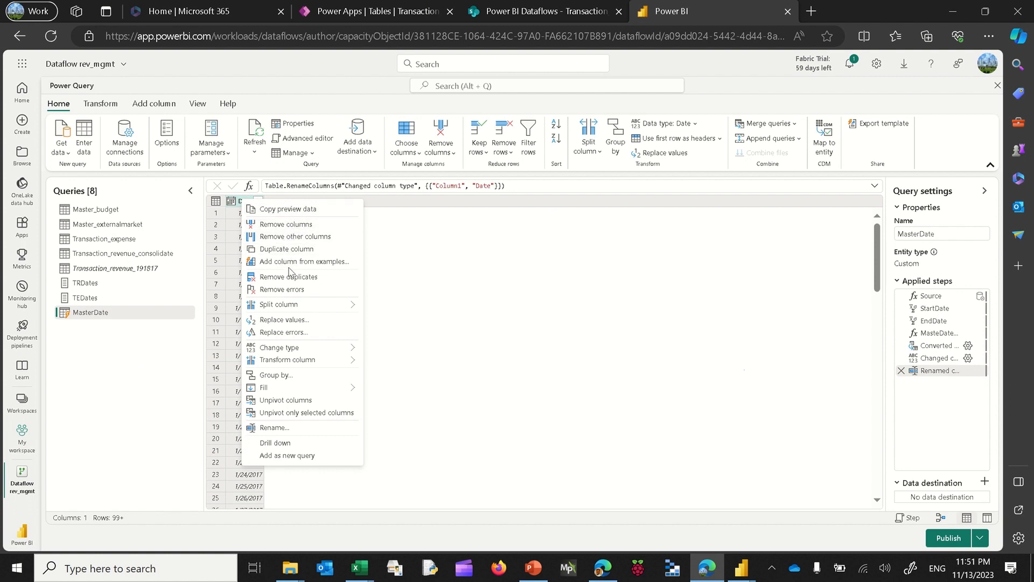
left_click(288, 248)
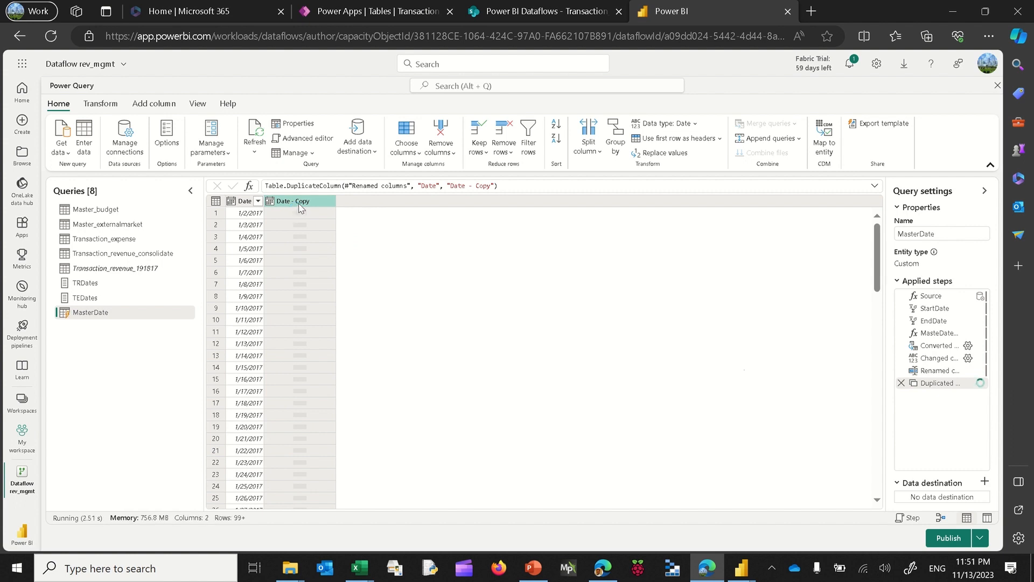
double_click(300, 204)
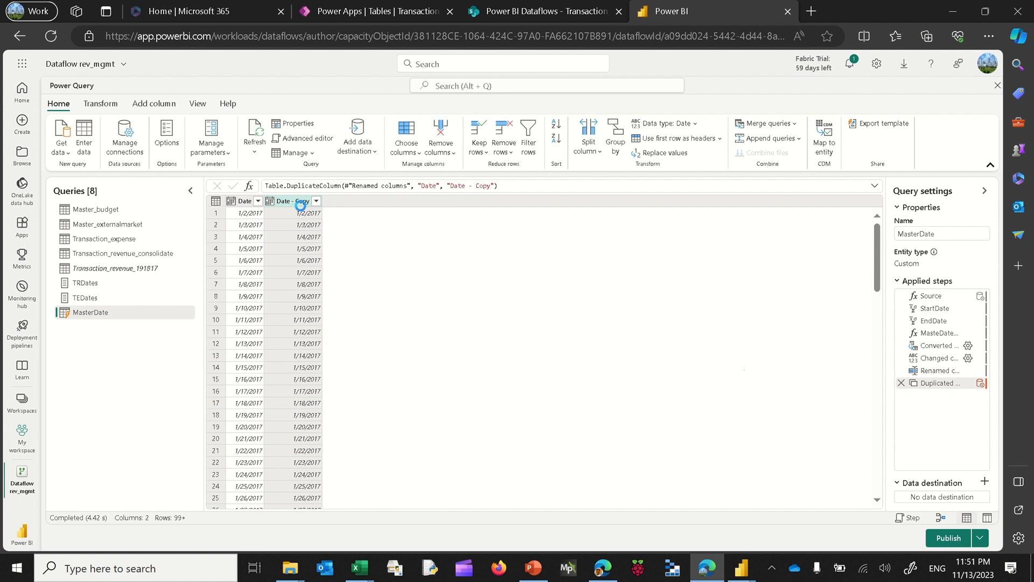
double_click(301, 203)
type("Year")
key("Return")
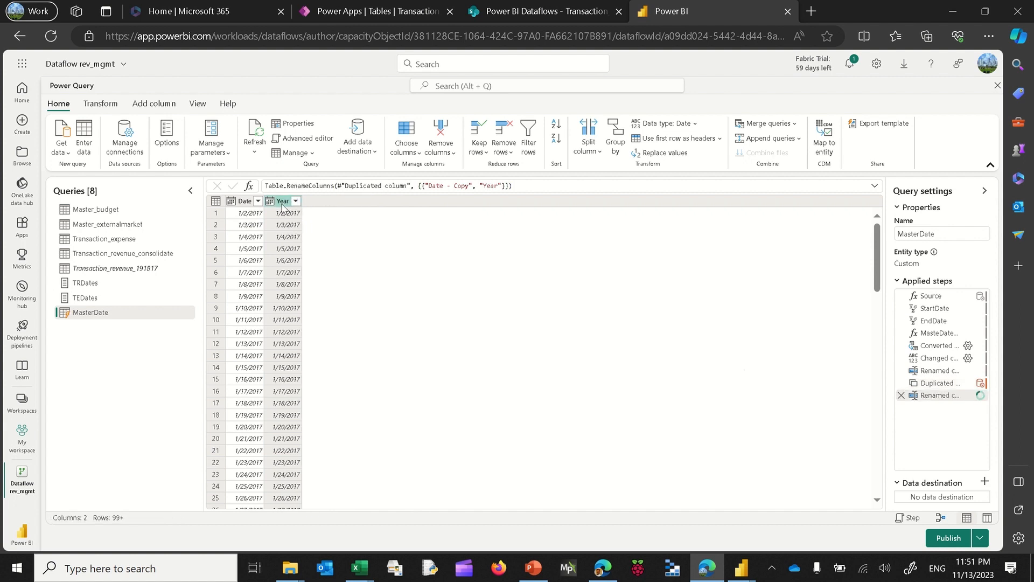
Transform the Year column's dates so that they keep only the year
right_click(283, 207)
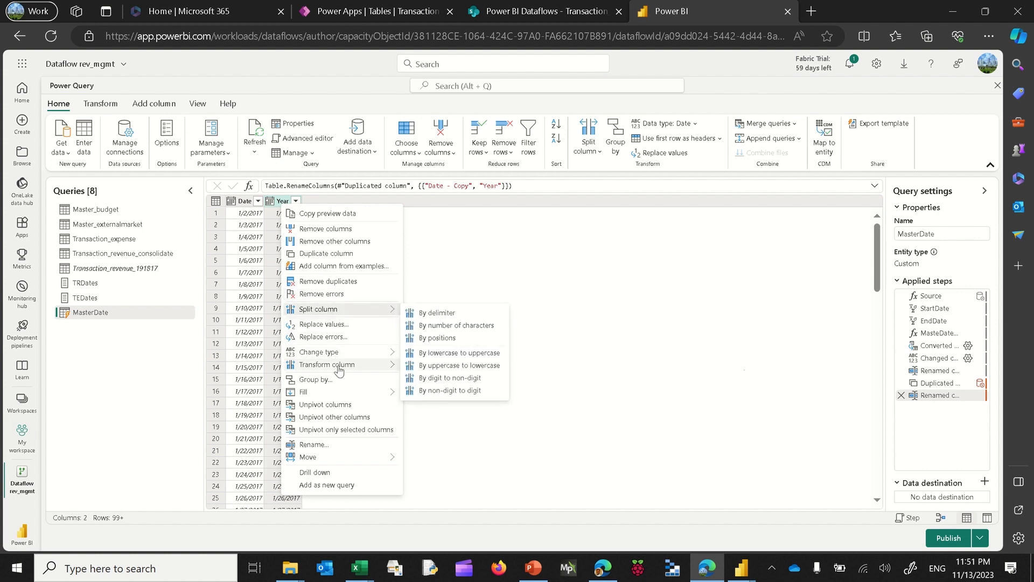
mouse_move(338, 370)
mouse_move(450, 381)
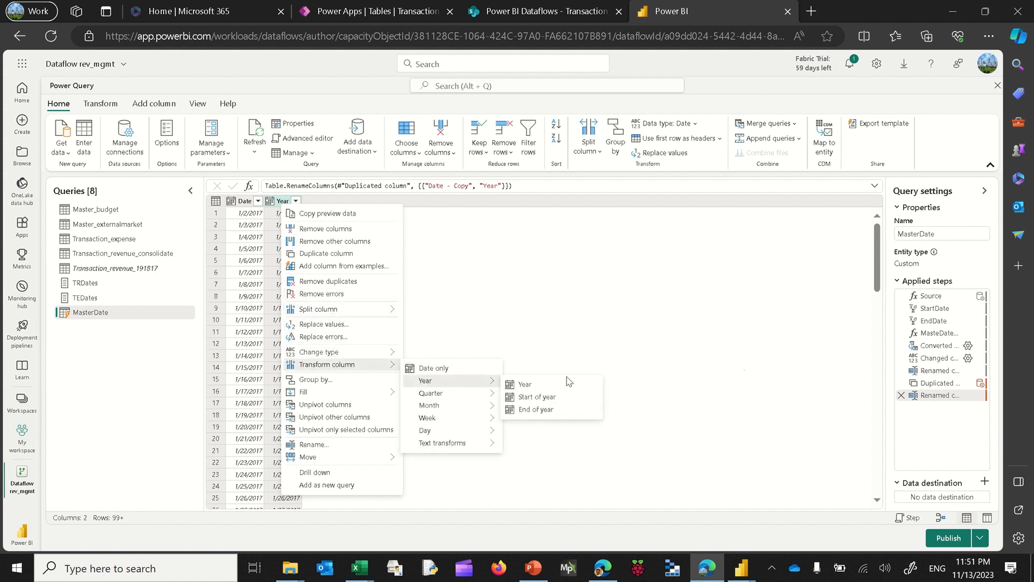
left_click(525, 384)
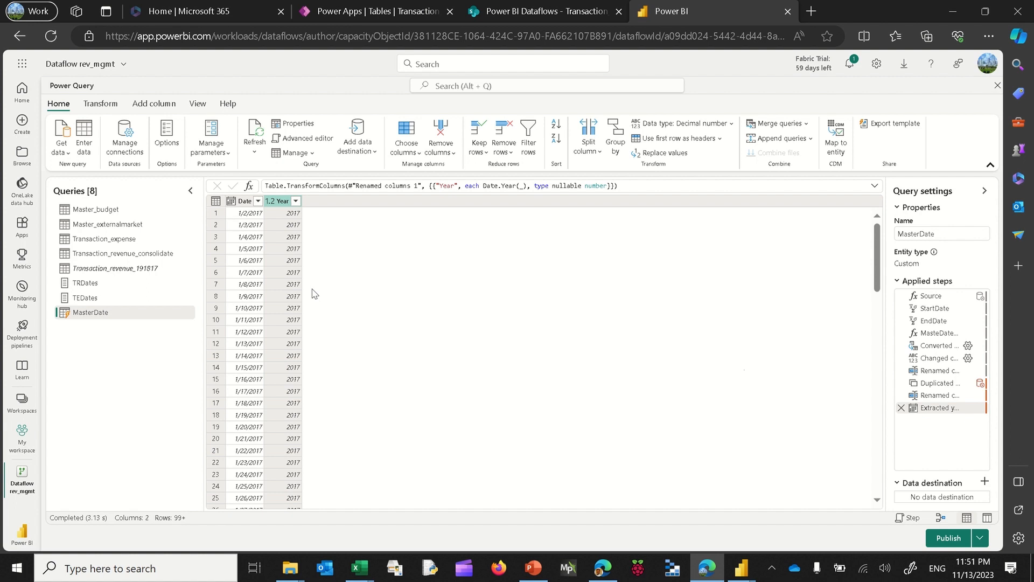
Duplicate the Date column again and transform the copy into the name of the month
right_click(244, 203)
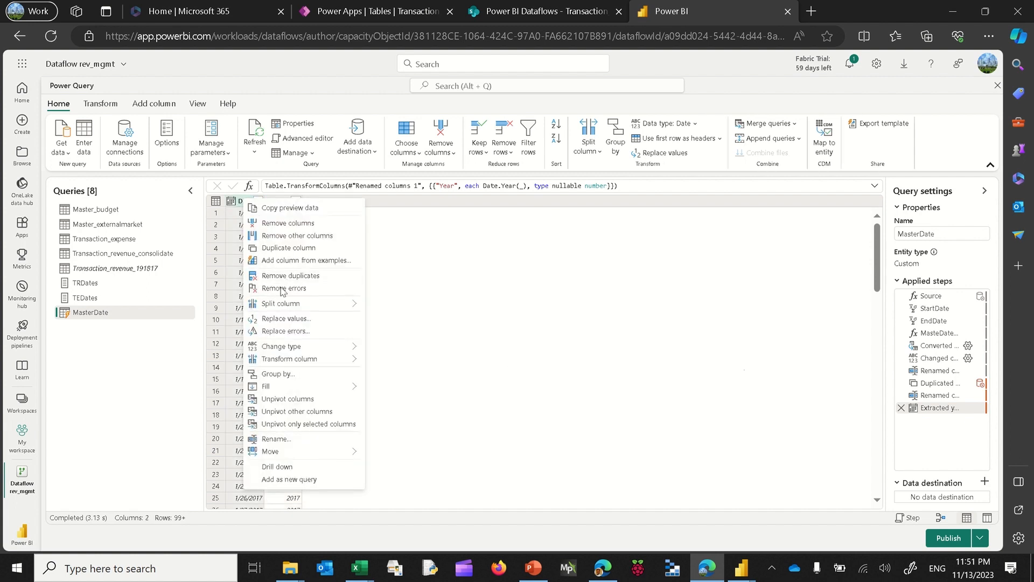
left_click(291, 248)
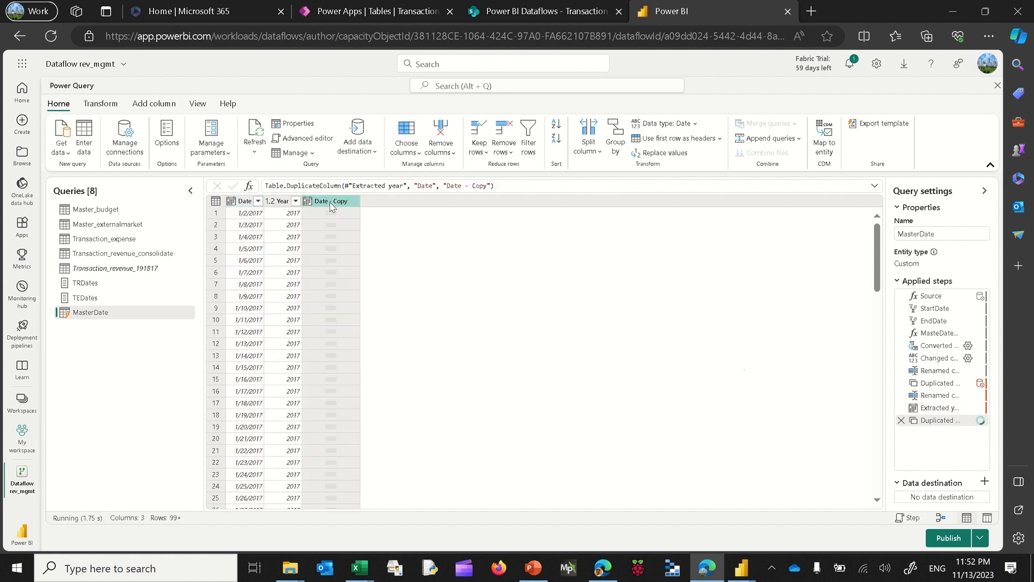
right_click(330, 202)
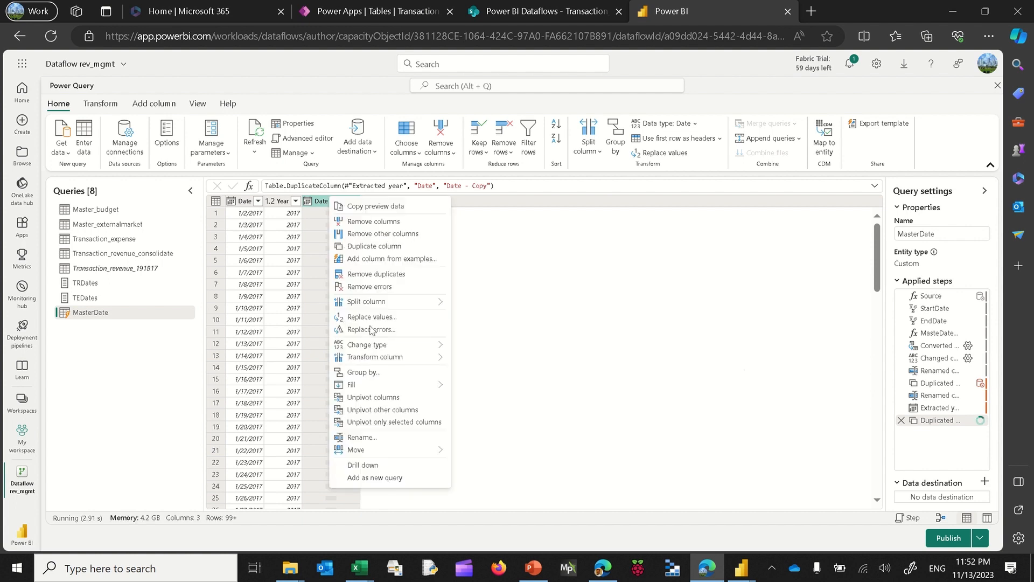
mouse_move(379, 364)
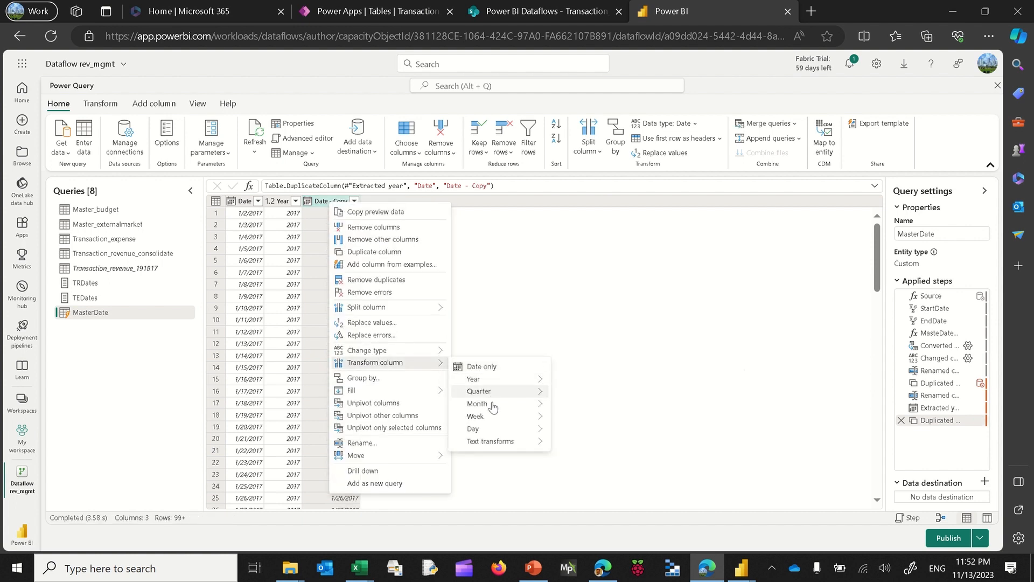
mouse_move(493, 405)
left_click(593, 458)
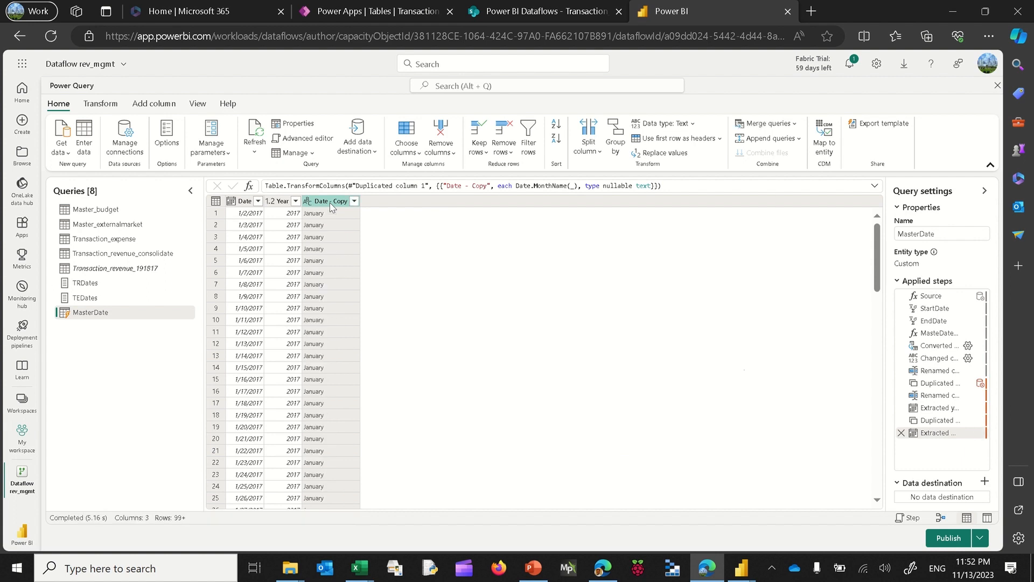
Rename the Date - Copy column holding the month names as Month
double_click(331, 205)
type("Mo")
key("Return")
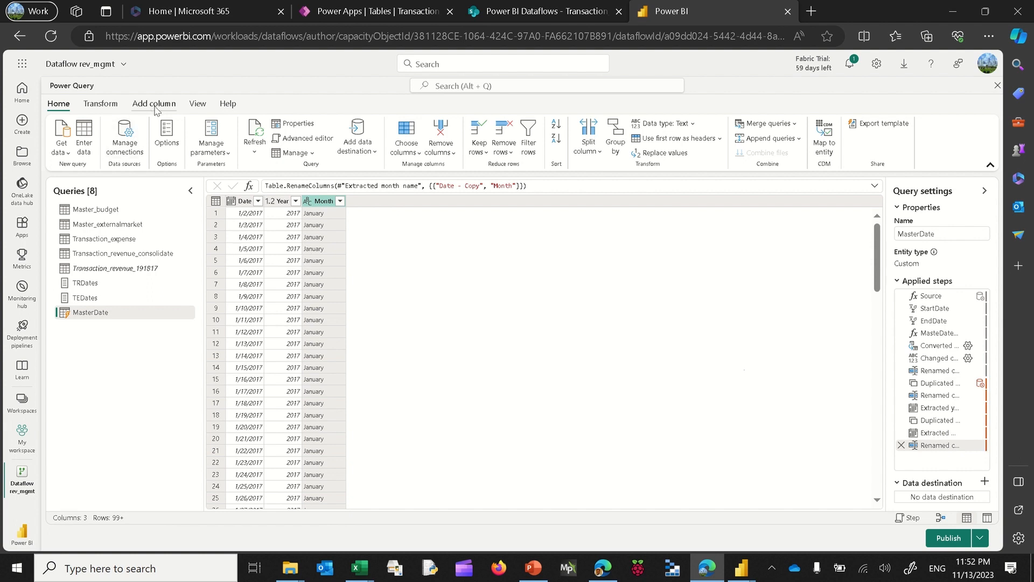
Start a custom column named "Month Year" in the MasterDate query
left_click(106, 136)
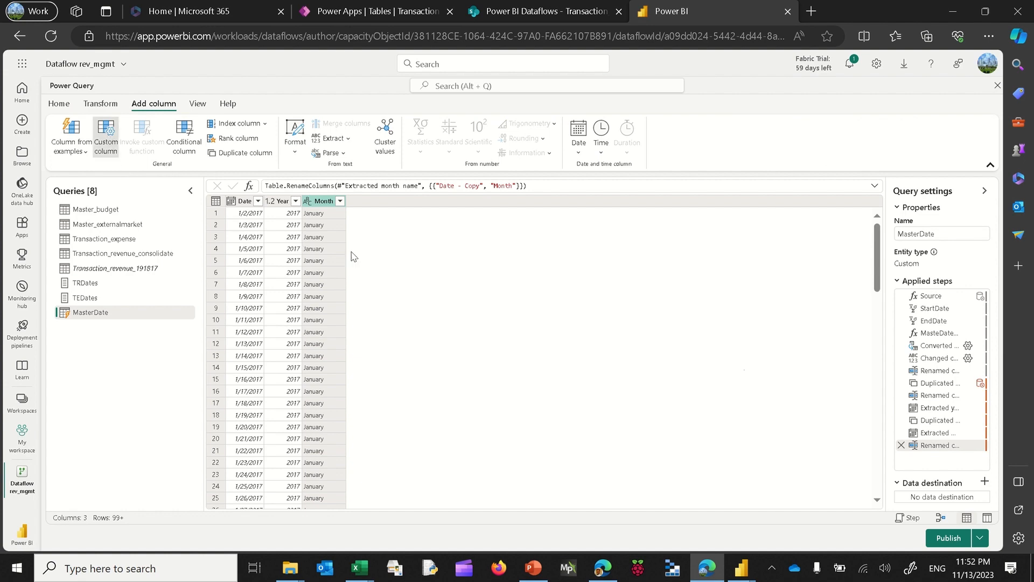
double_click(377, 235)
type("Mo")
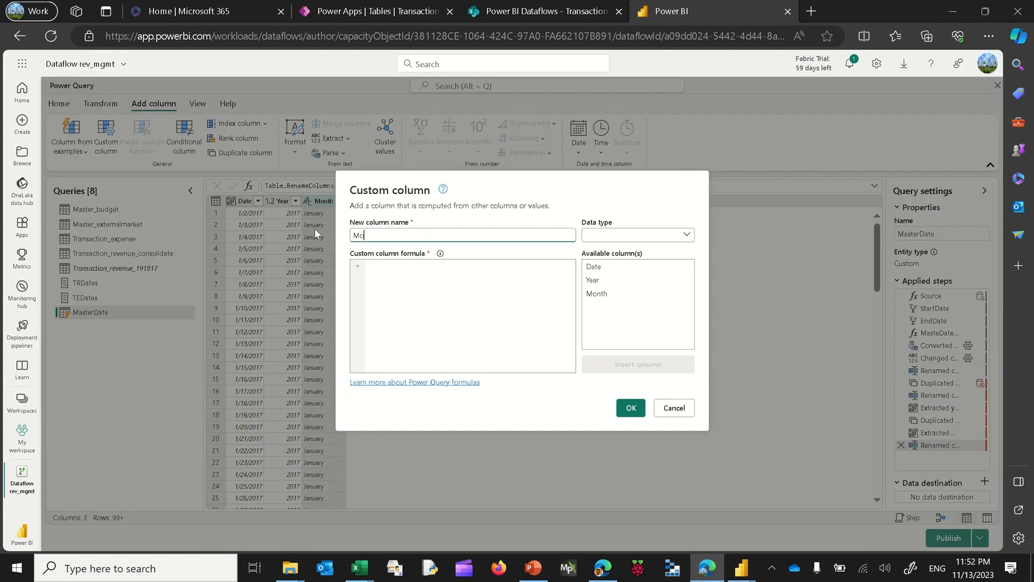
type("nth Year")
Add the Month Year column with the formula Text.Start([Month],3)&" "&Text.From([Year]) and set its data type to Text
left_click(394, 277)
left_click(391, 275)
type("T")
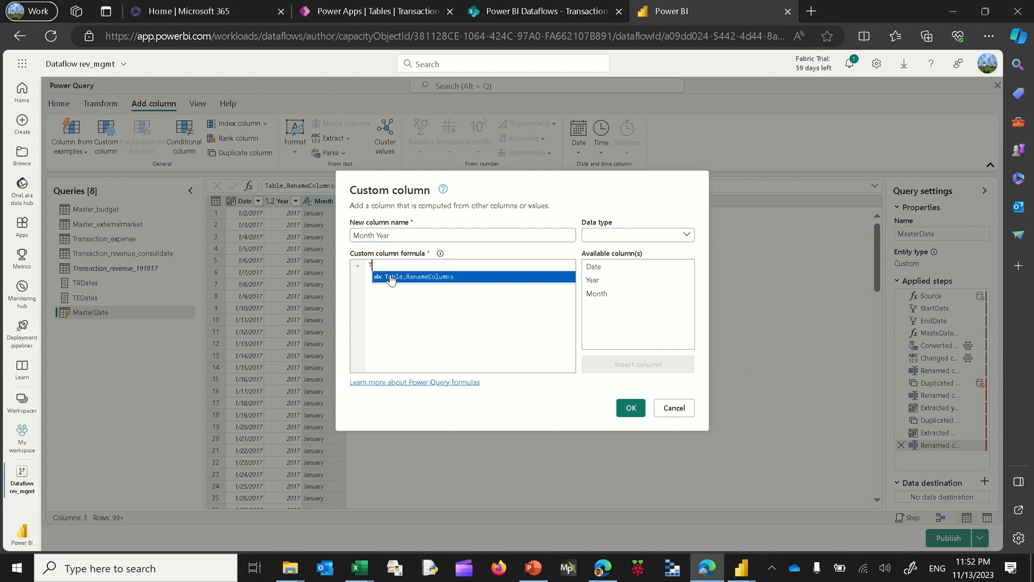
type("ext.Start(")
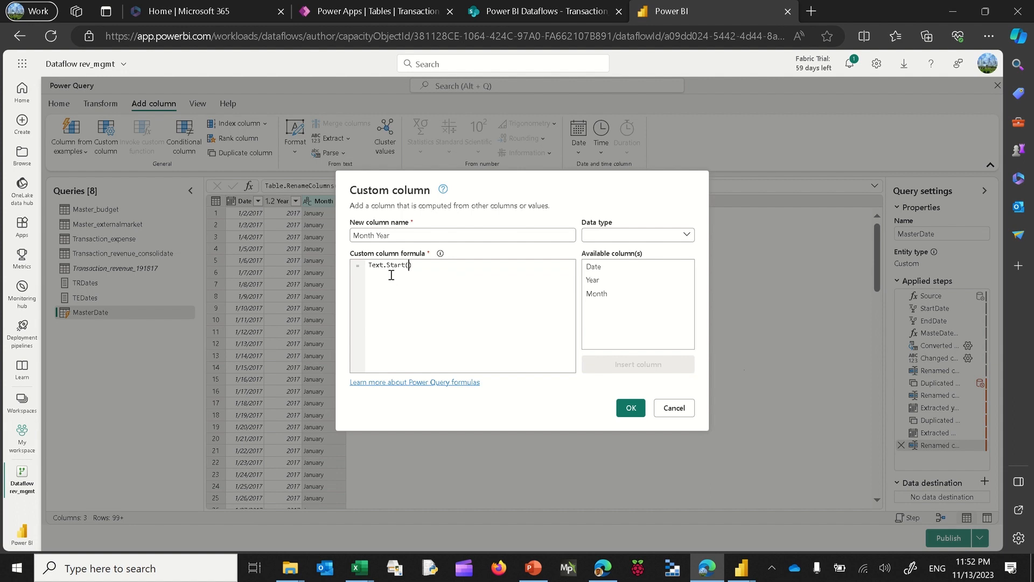
double_click(612, 297)
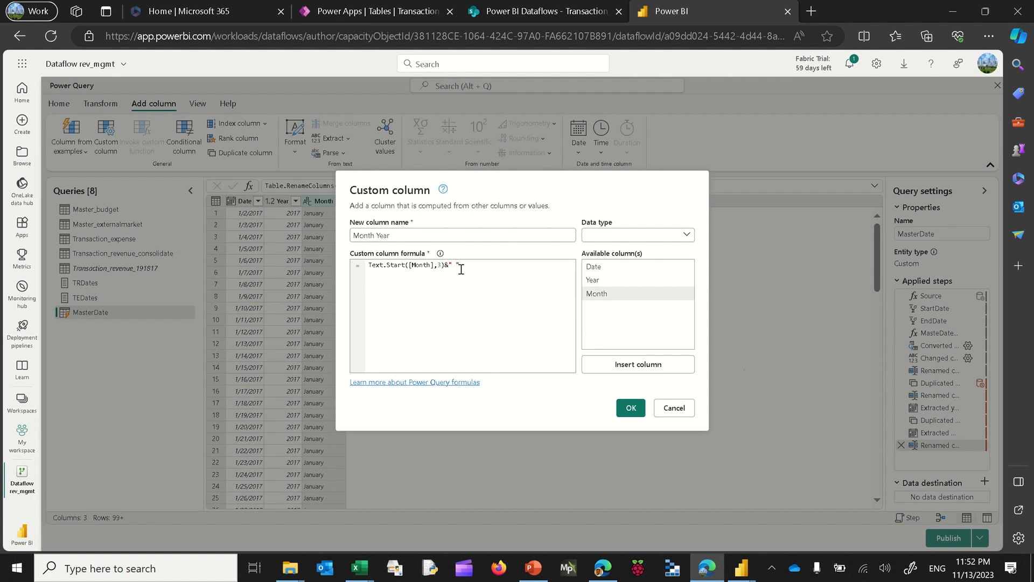
type(",3)&\" \"&Tex")
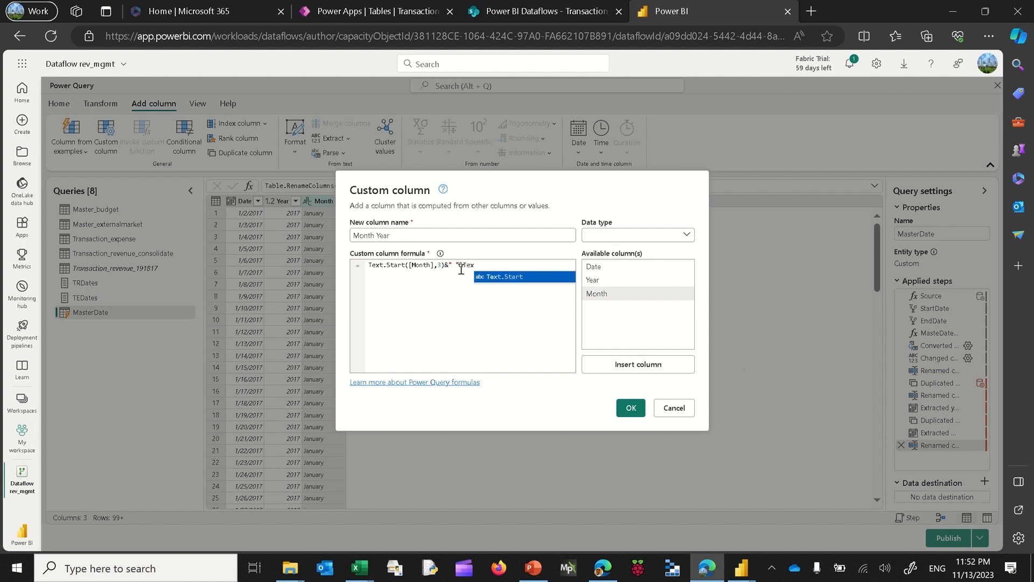
type("t.From(")
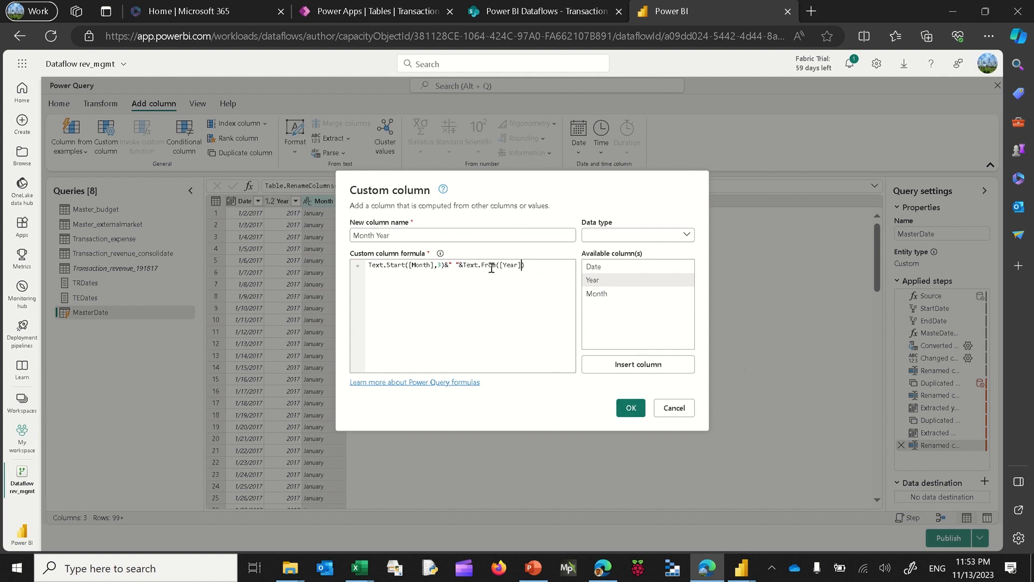
left_click(628, 409)
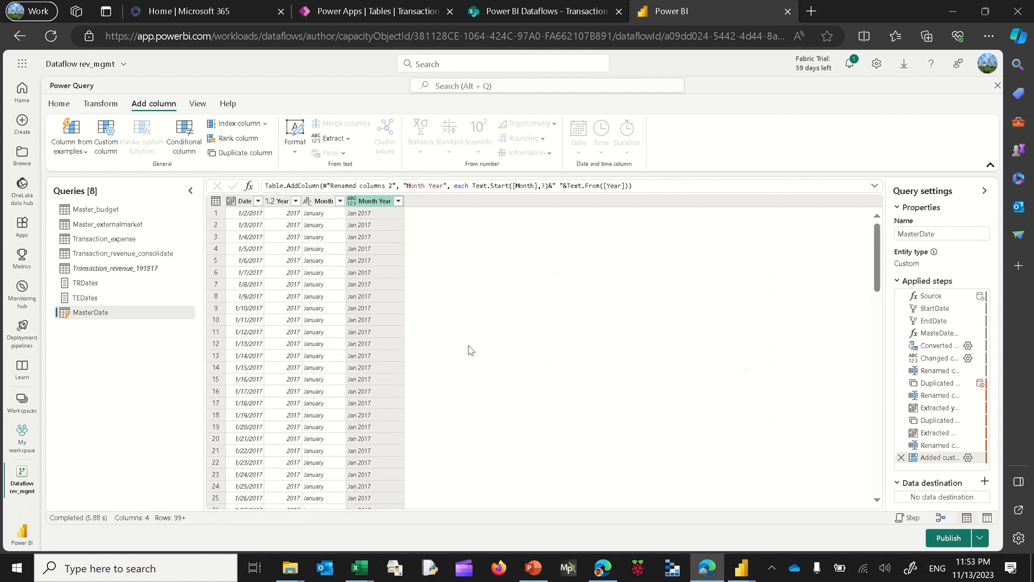
left_click(352, 204)
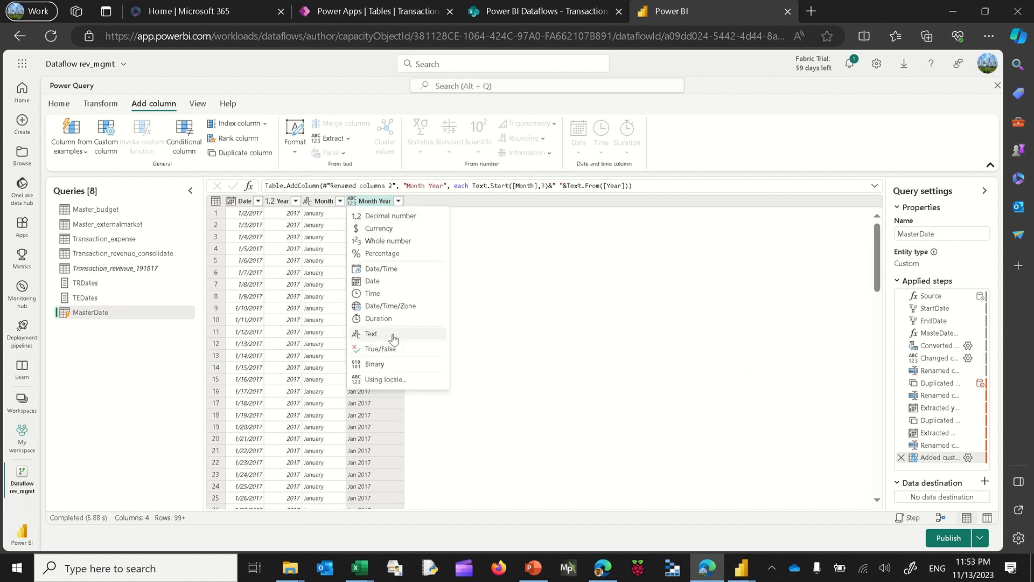
left_click(392, 334)
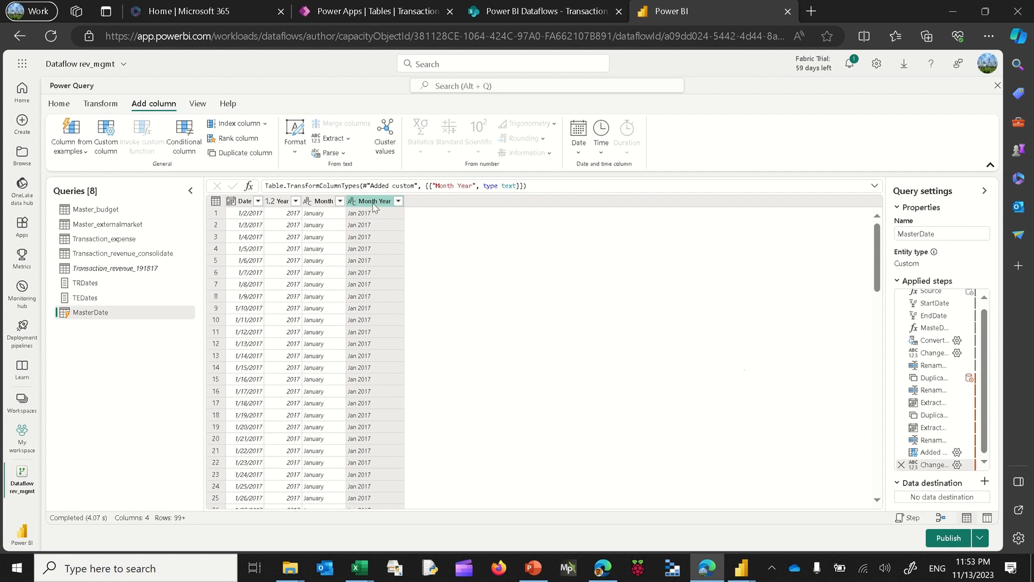
Add the Month Year column as a new query and rename that query as MasterDateBridge
right_click(375, 206)
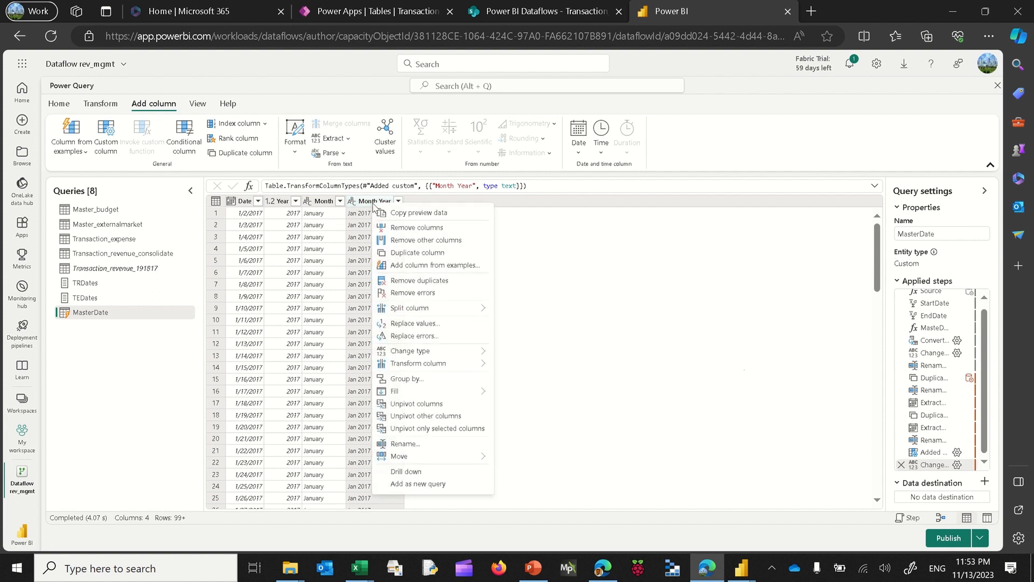
left_click(406, 484)
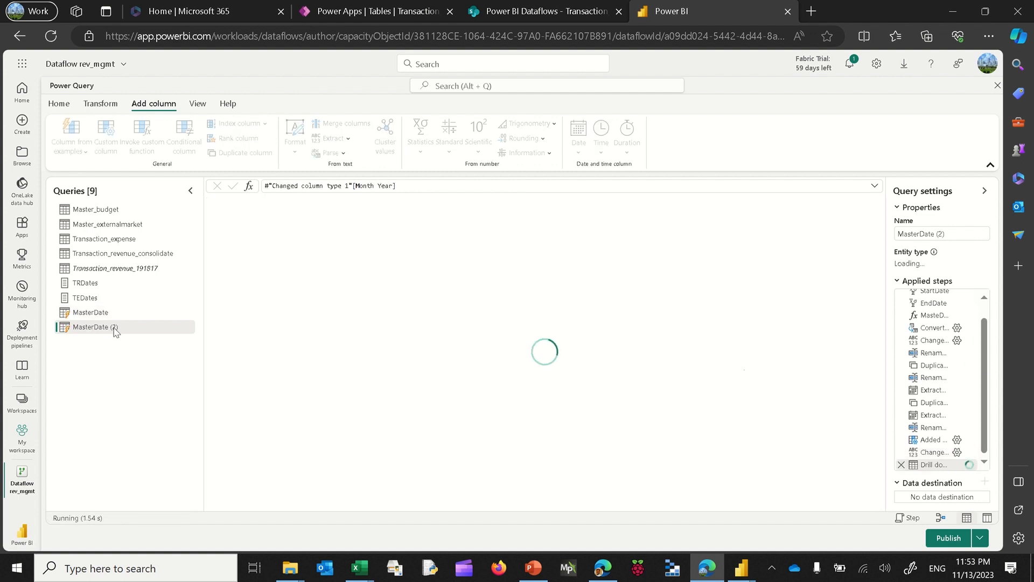
double_click(128, 326)
key("End")
key("BackSpace")
key("BackSpace")
key("BackSpace")
key("BackSpace")
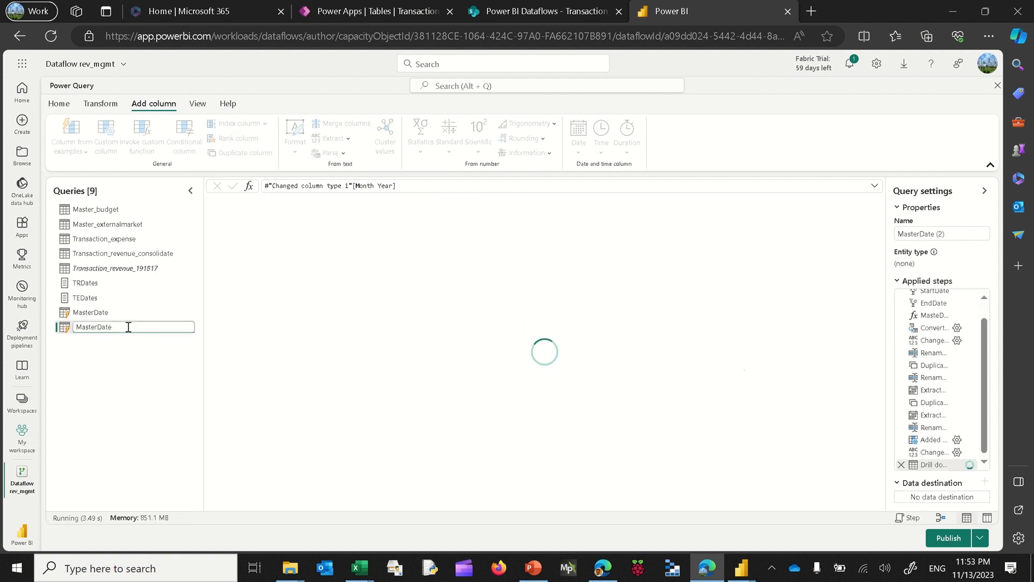
type("Br")
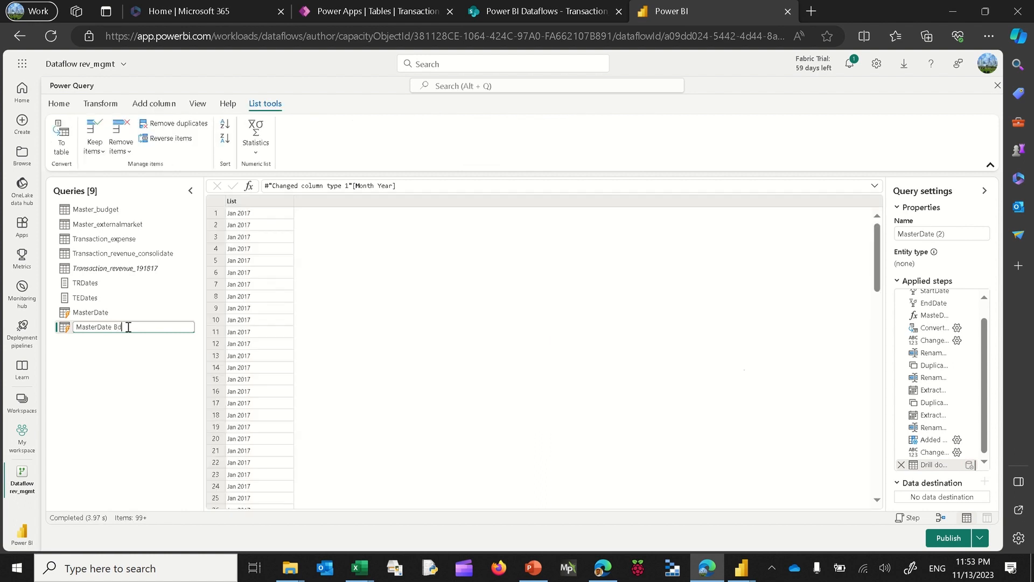
type("idge")
key("Return")
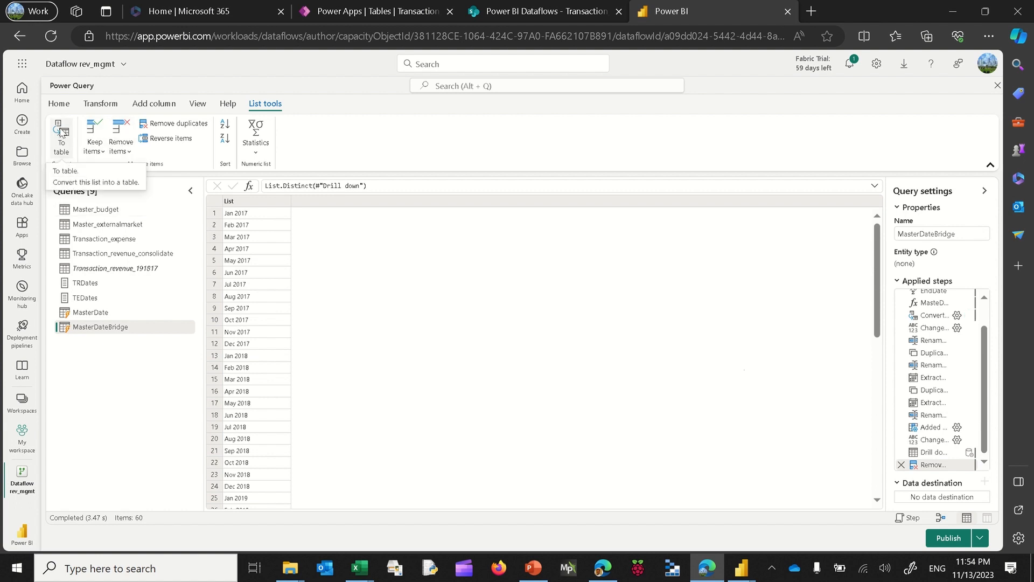
Convert the MasterDateBridge list of month-year values into a table and set its column's data type to Text
left_click(63, 137)
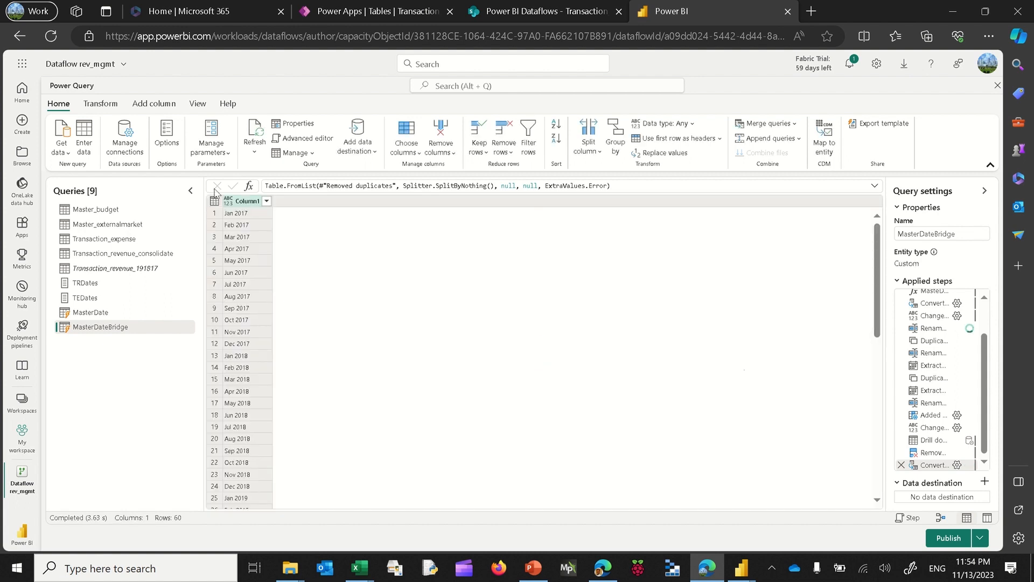
left_click(228, 202)
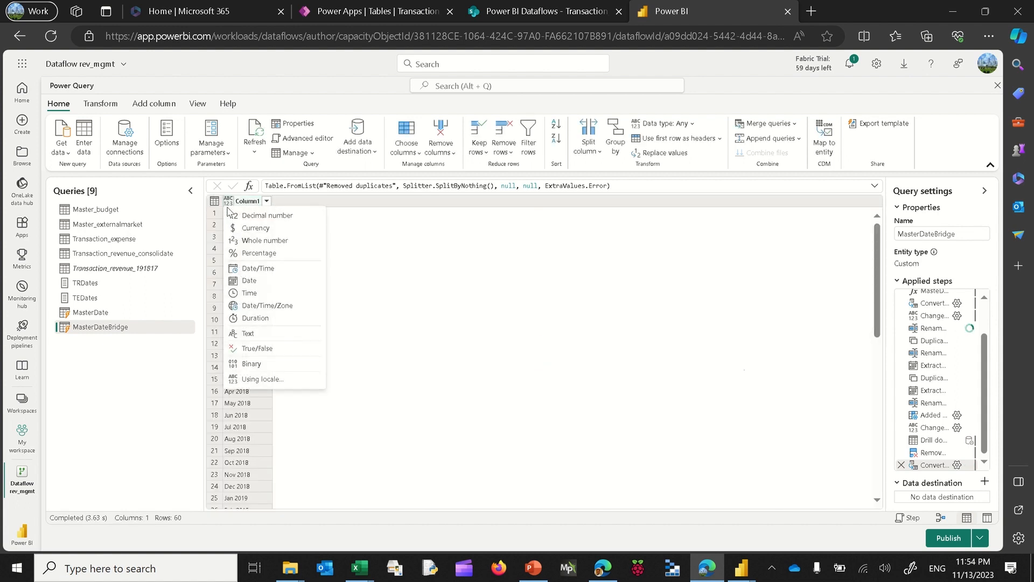
left_click(262, 332)
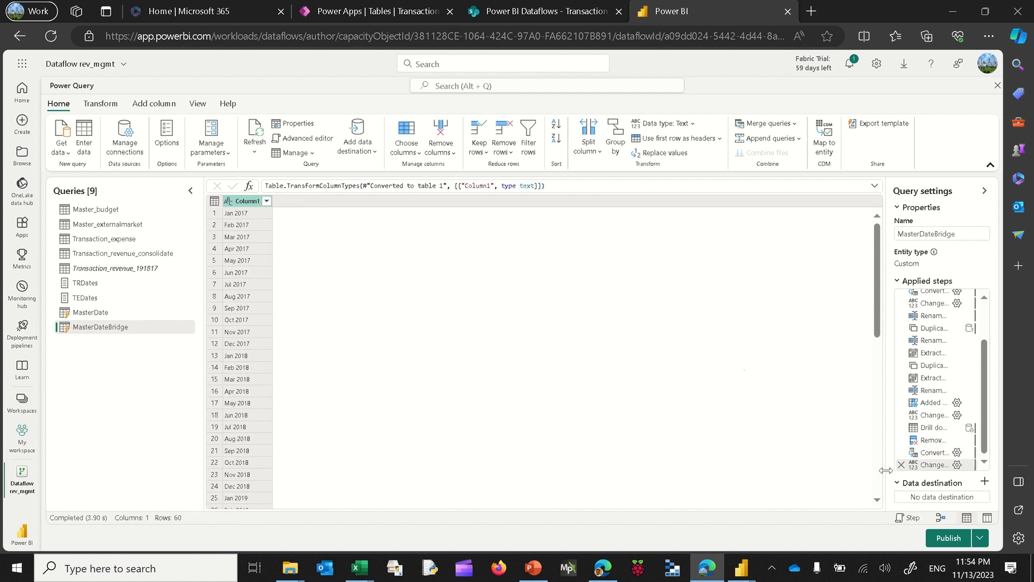
Rename Column1 of the MasterDateBridge table as Month Year
double_click(240, 203)
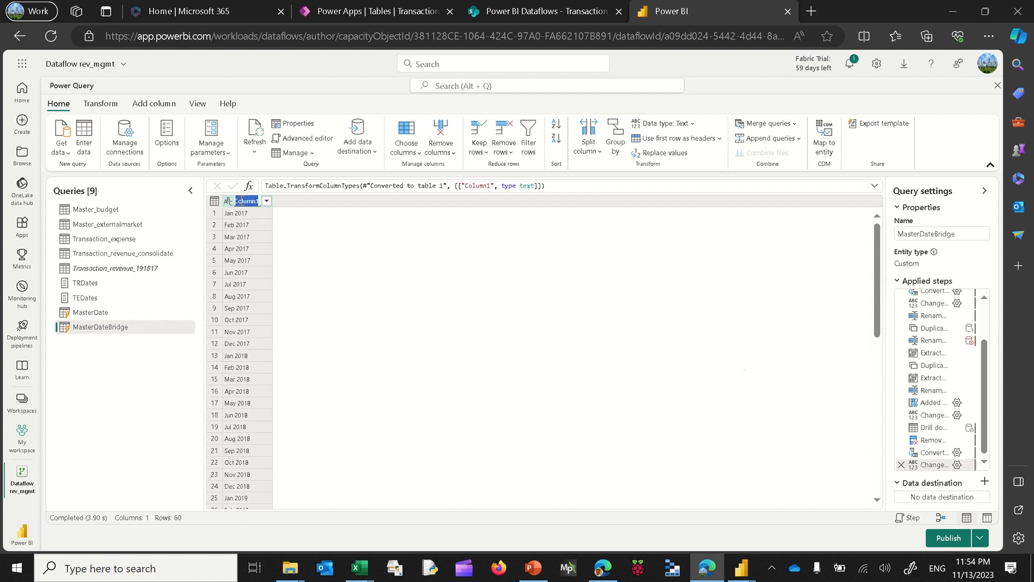
type("Month Ye")
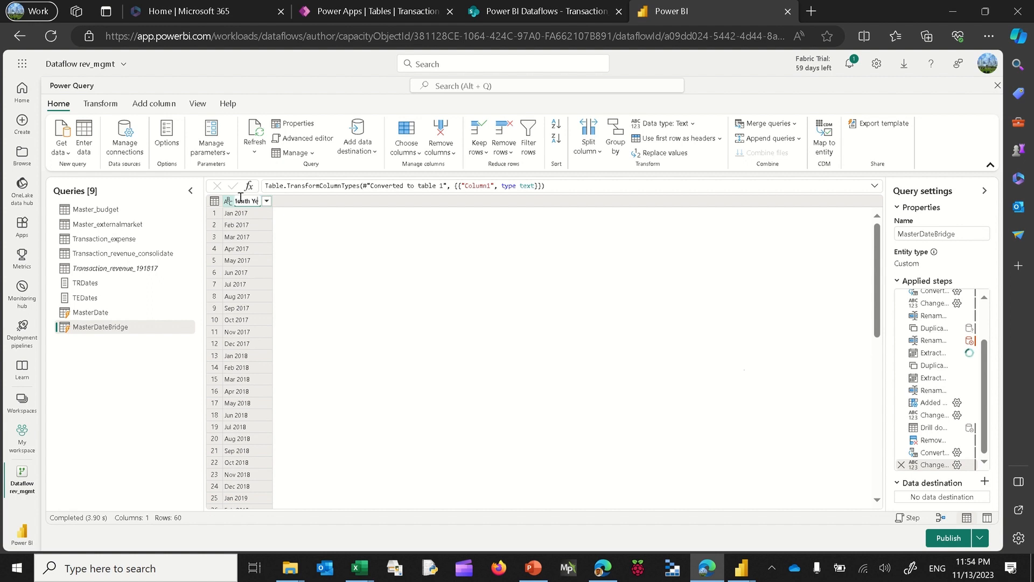
key("Escape")
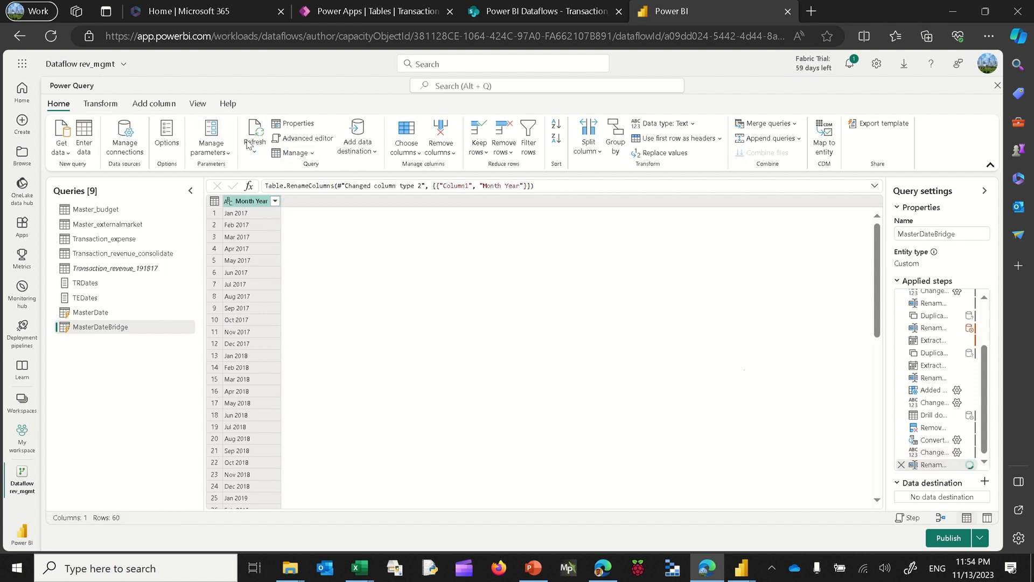
Add an index column starting from 1 to the MasterDateBridge table
left_click(154, 103)
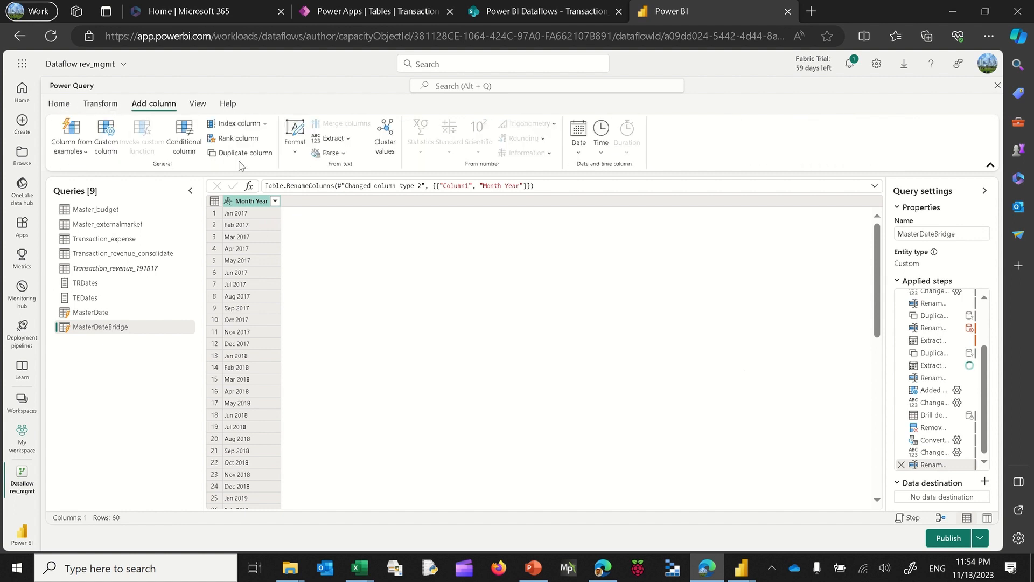
left_click(265, 125)
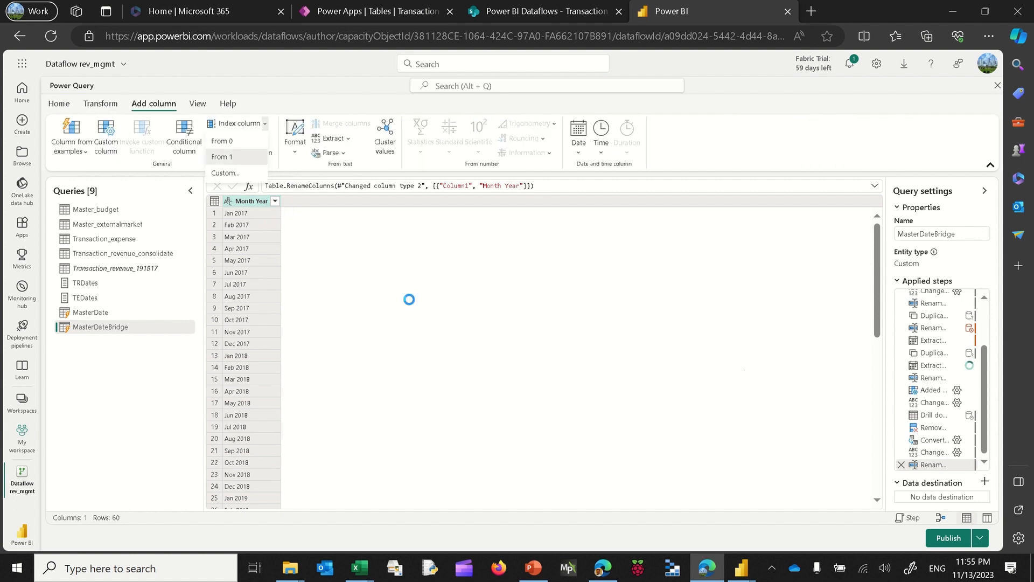
left_click(410, 299)
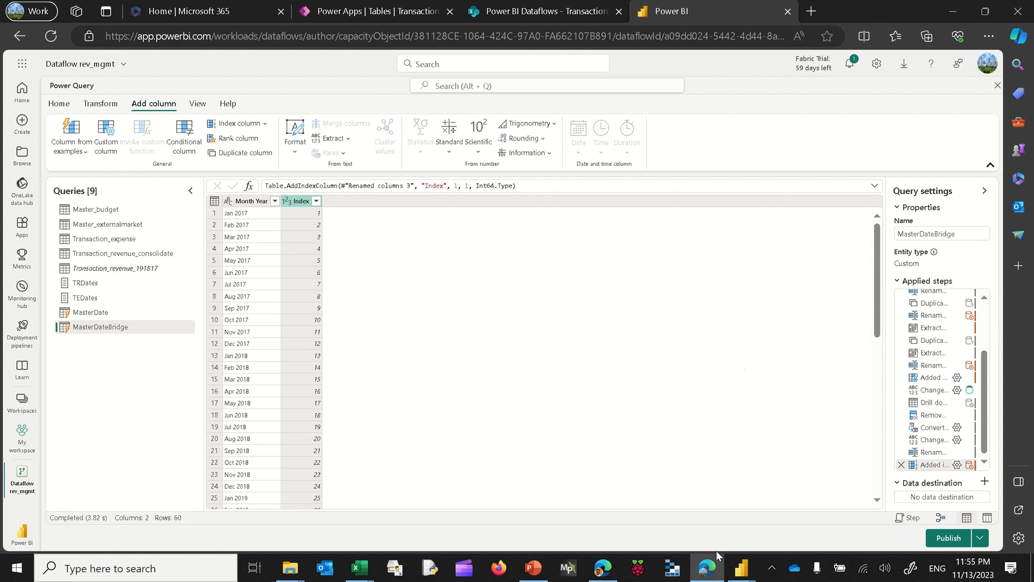
Switch to the Power BI Desktop report and check the Mark as date table options of the MasterDate table
mouse_move(740, 568)
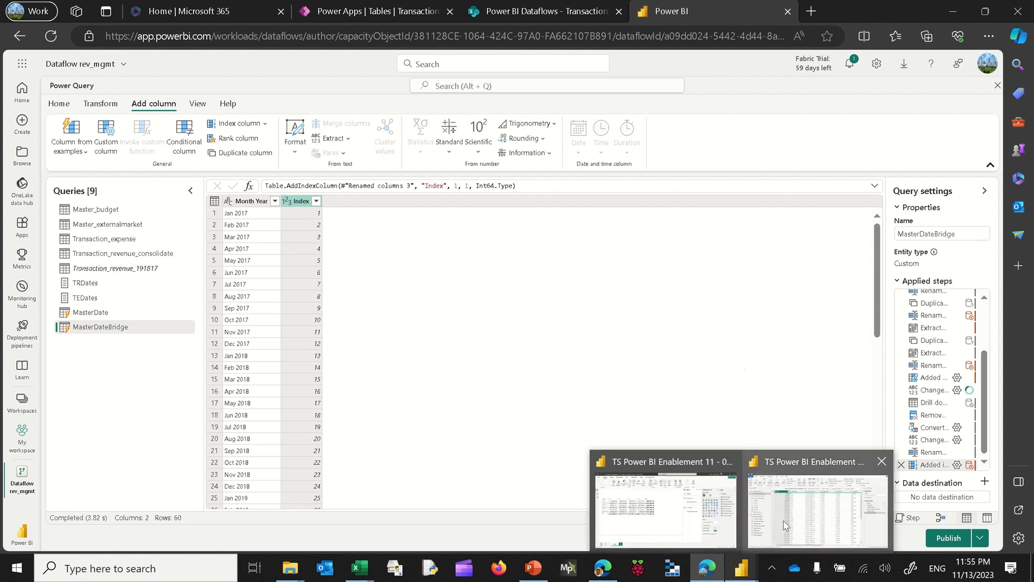
left_click(819, 504)
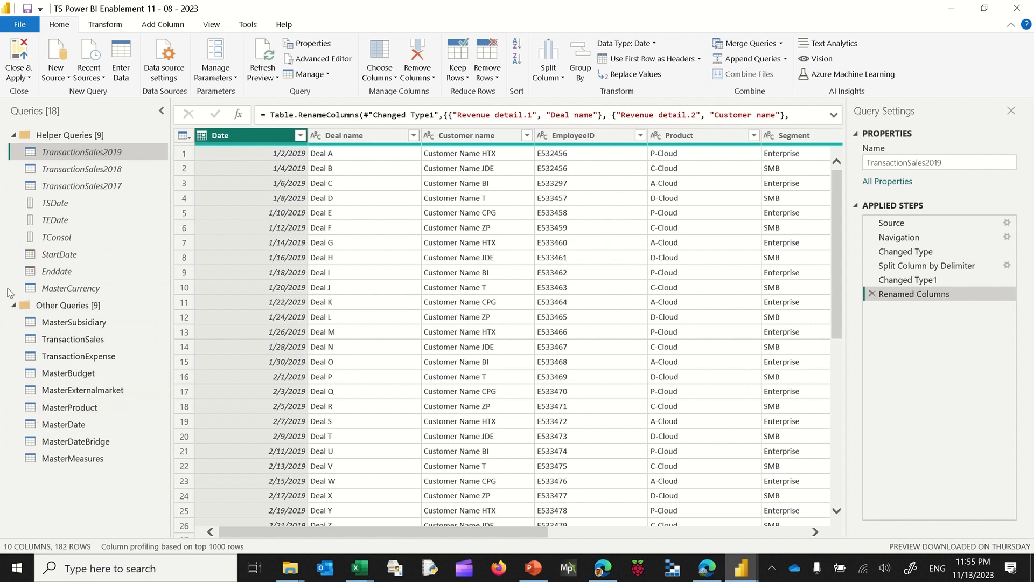
left_click(29, 78)
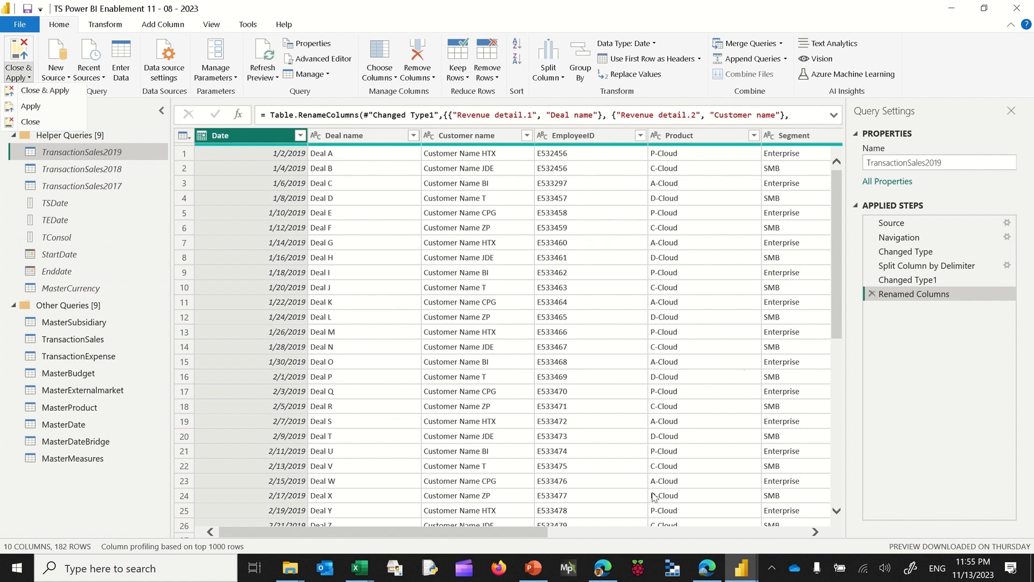
mouse_move(742, 564)
left_click(667, 501)
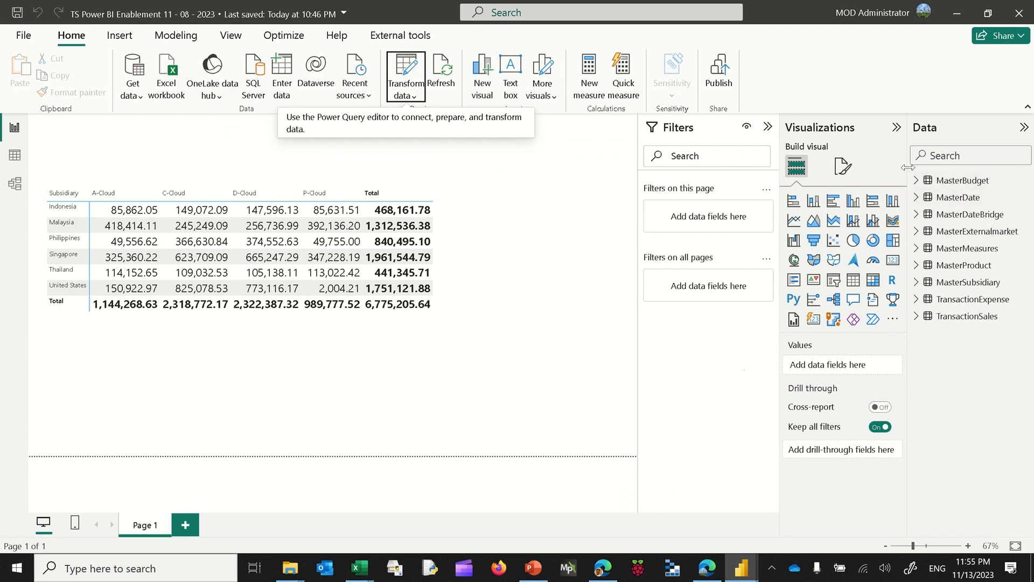
left_click_drag(907, 167, 807, 171)
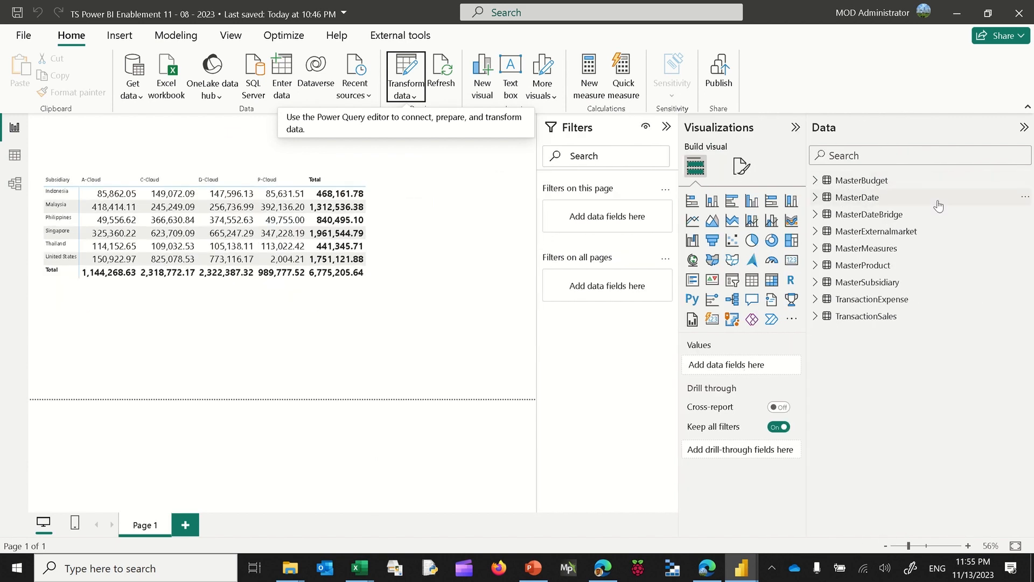
left_click(1025, 199)
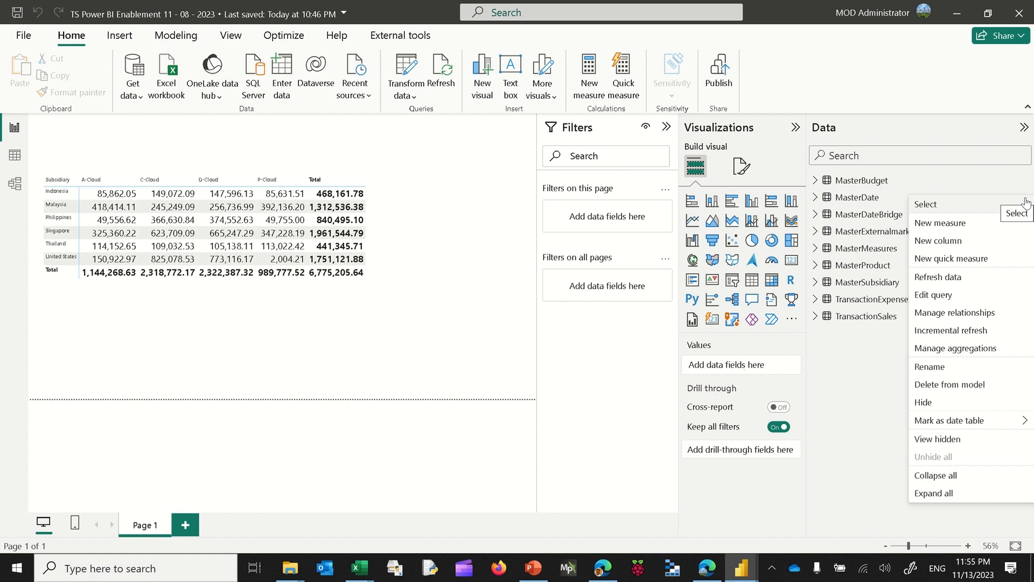
mouse_move(949, 426)
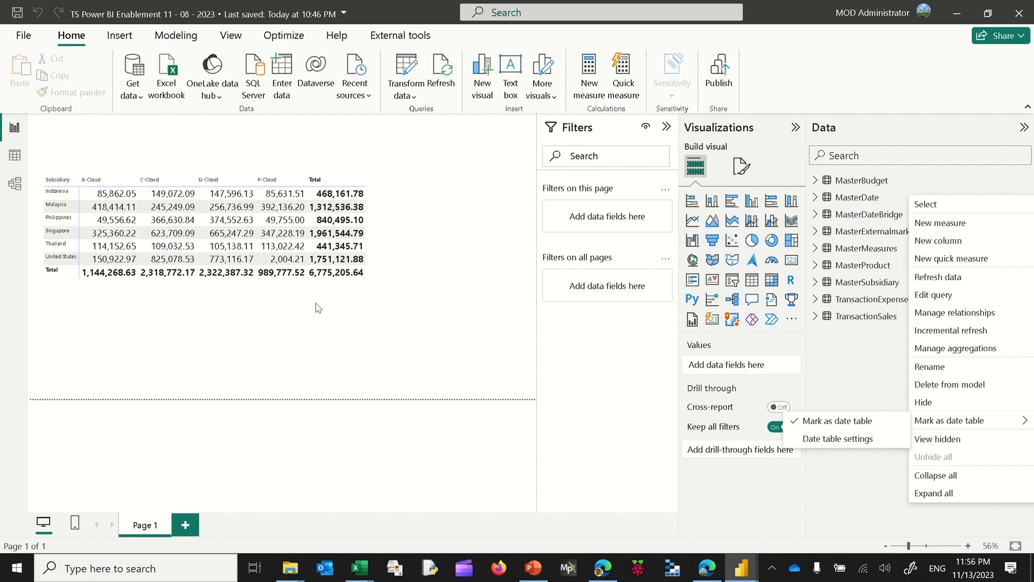
Examine the ACRA Revenue 4Yr measure's formula in the MasterMeasures Revenue folder, focusing on PARALLELPERIOD and its MasterDate[Date] argument
left_click(371, 261)
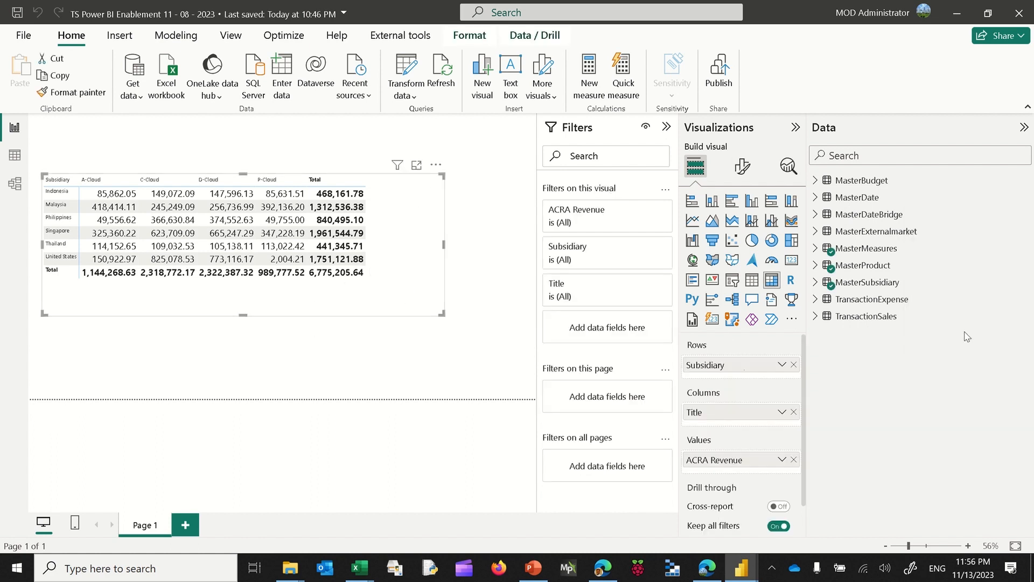
left_click(815, 248)
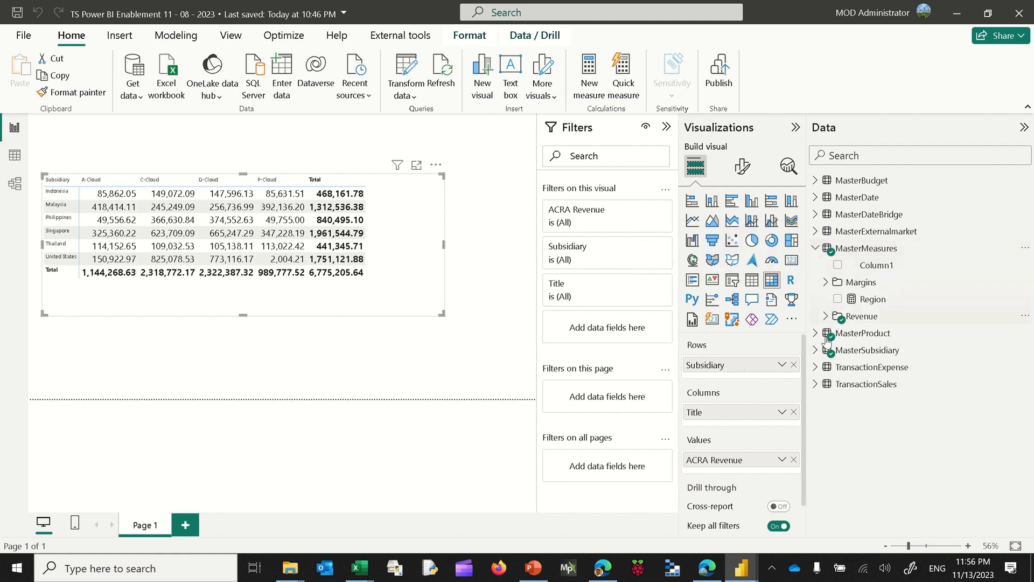
left_click(824, 316)
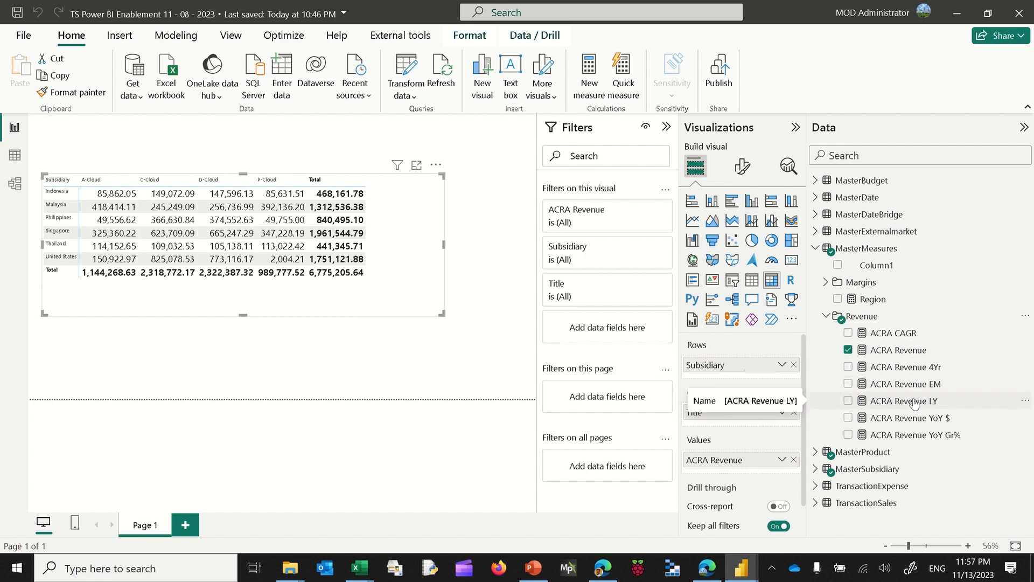
left_click(917, 372)
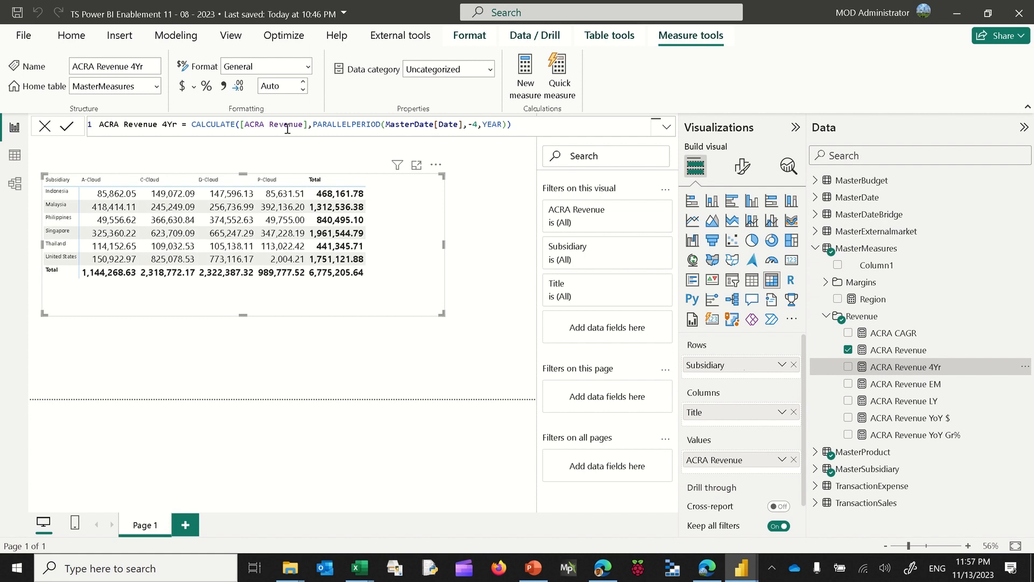
double_click(348, 125)
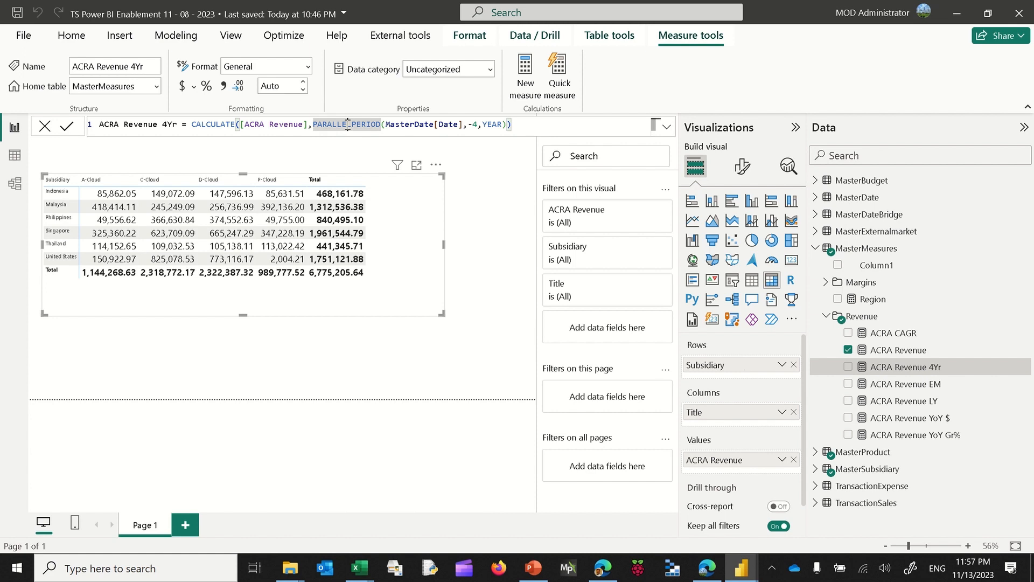
double_click(444, 124)
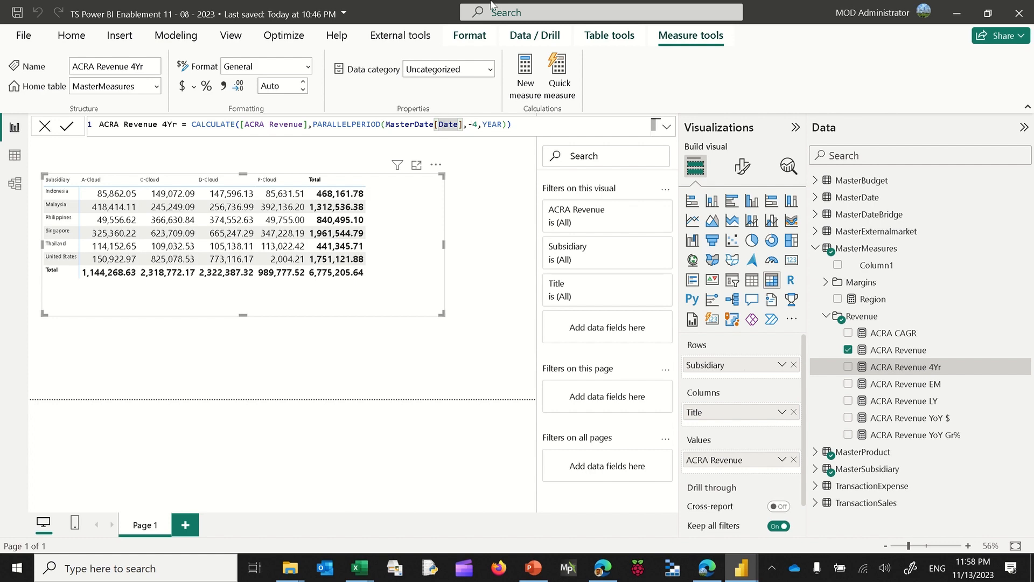
mouse_move(522, 5)
left_click(466, 27)
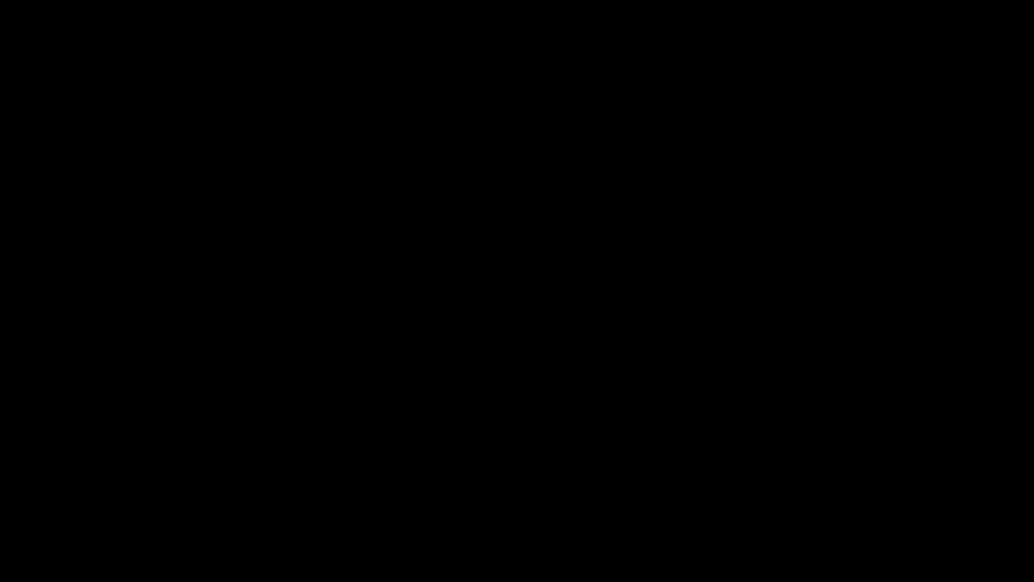